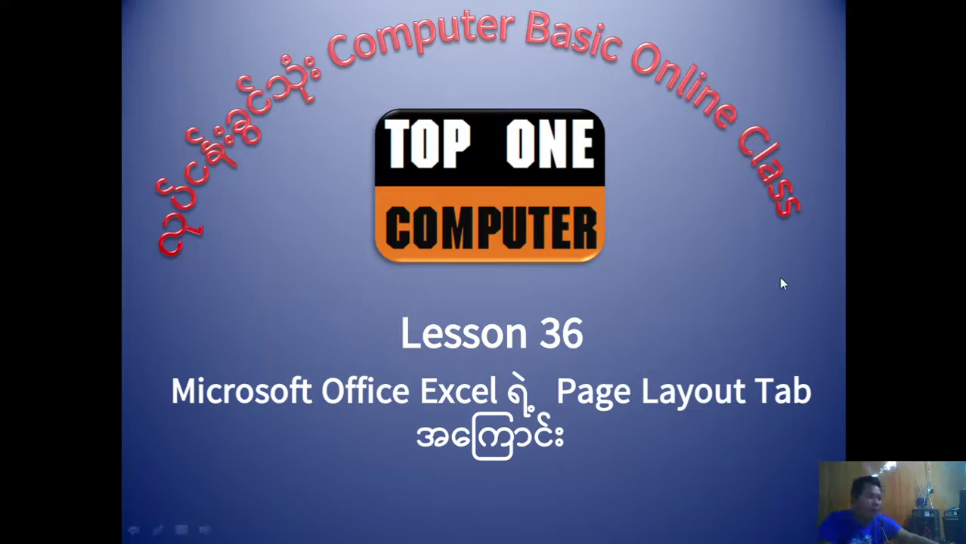
Step: End the Lesson 36 slideshow, close PowerPoint, and bring Excel Lesson 1.xlsx to the front
right_click(738, 277)
click(786, 452)
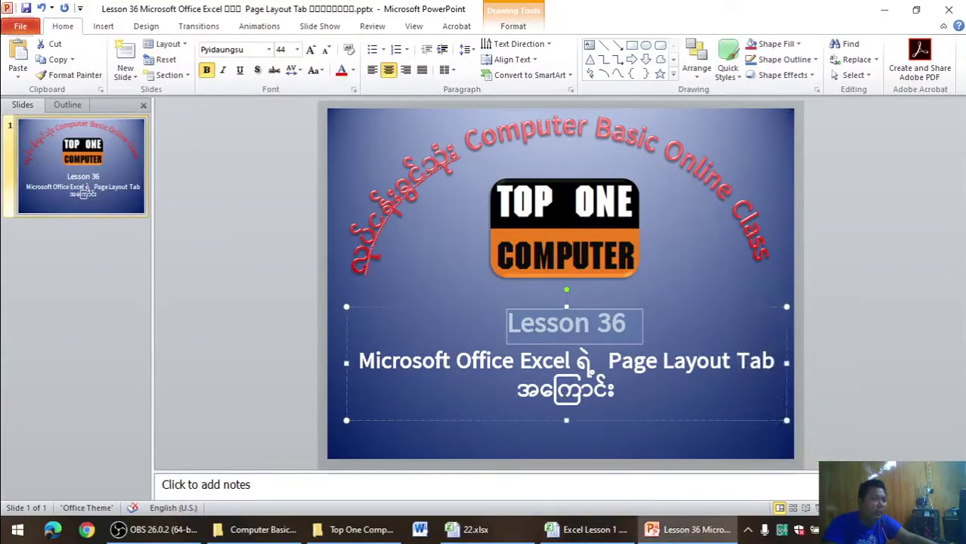
click(949, 9)
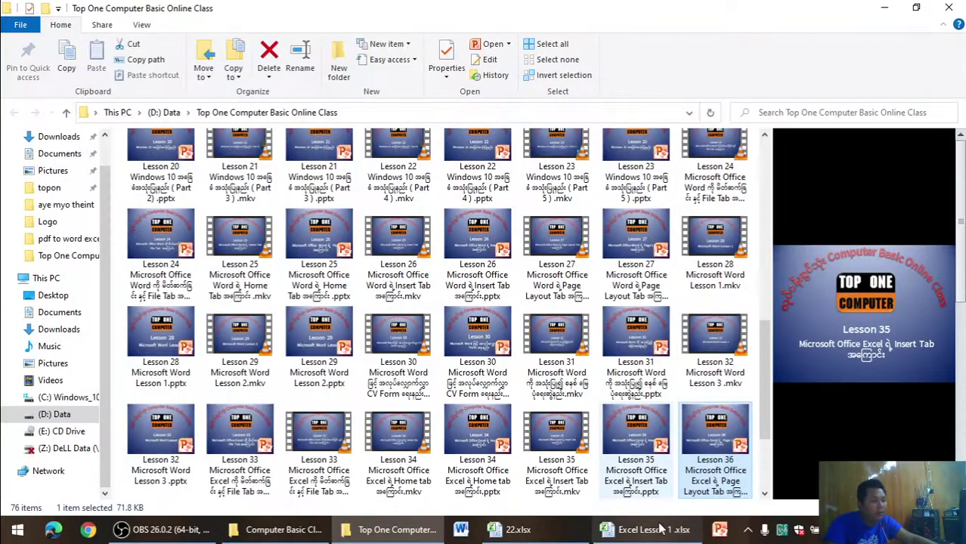
click(660, 532)
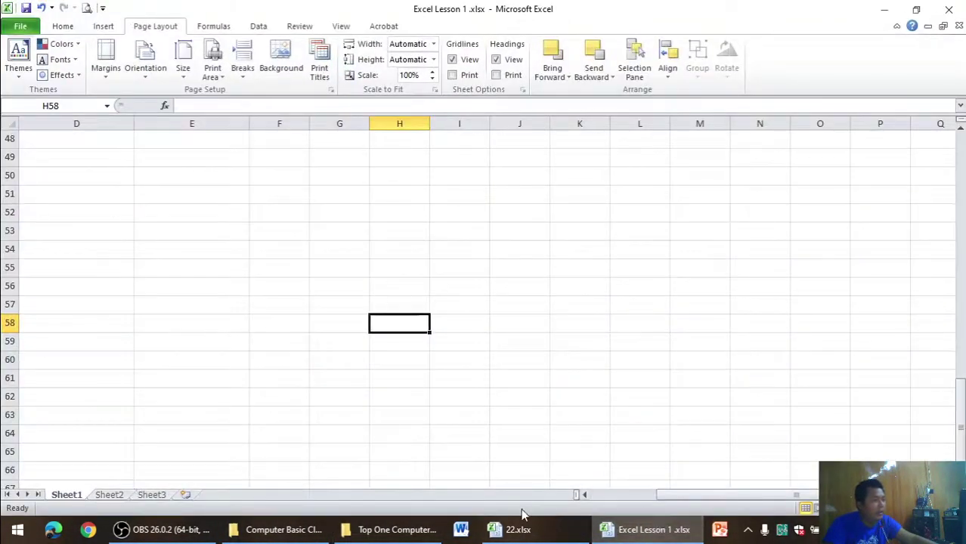
Step: Switch to the 22.xlsx sales workbook and show the preset page margin list
click(519, 529)
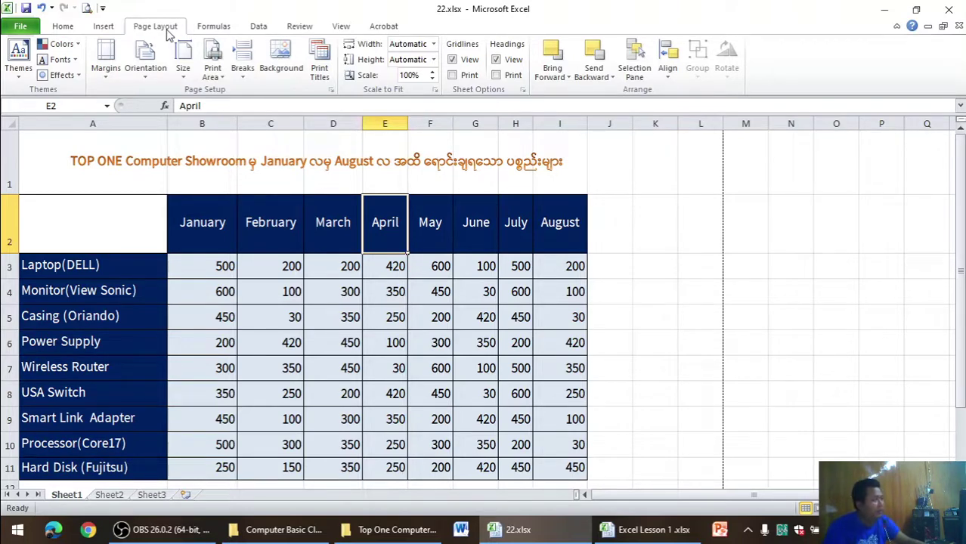
click(105, 60)
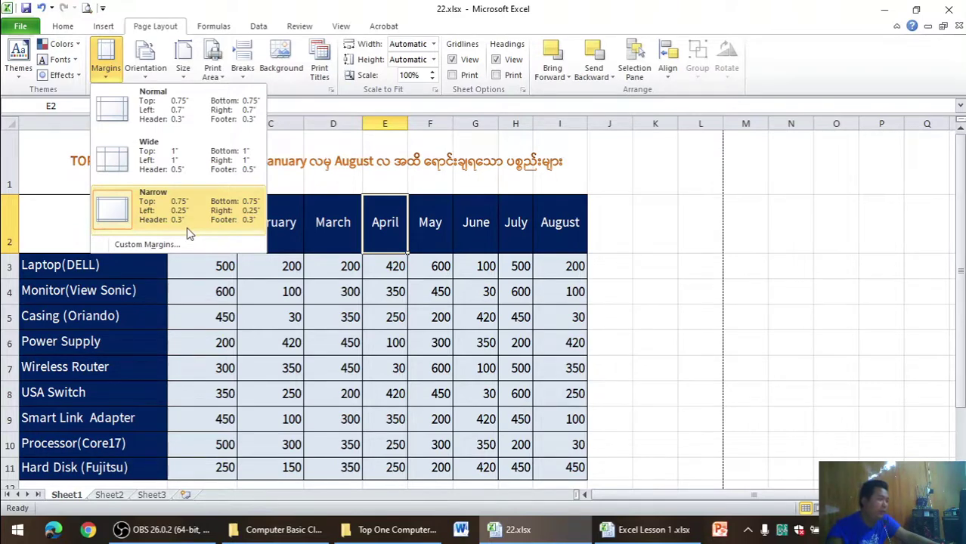
Step: Set custom margins of header 0, footer 0, left 0.5 and right 0.25, then check the preview
click(140, 244)
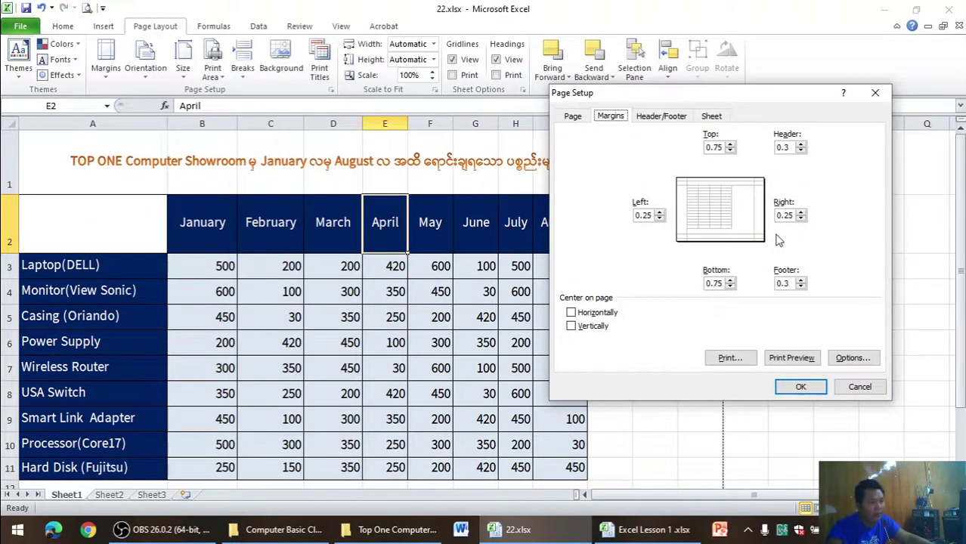
click(801, 286)
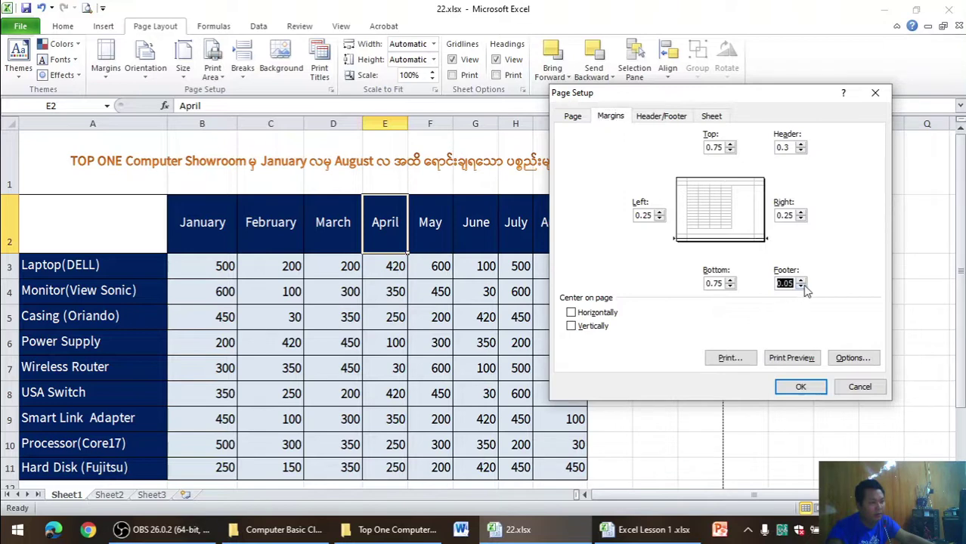
click(801, 150)
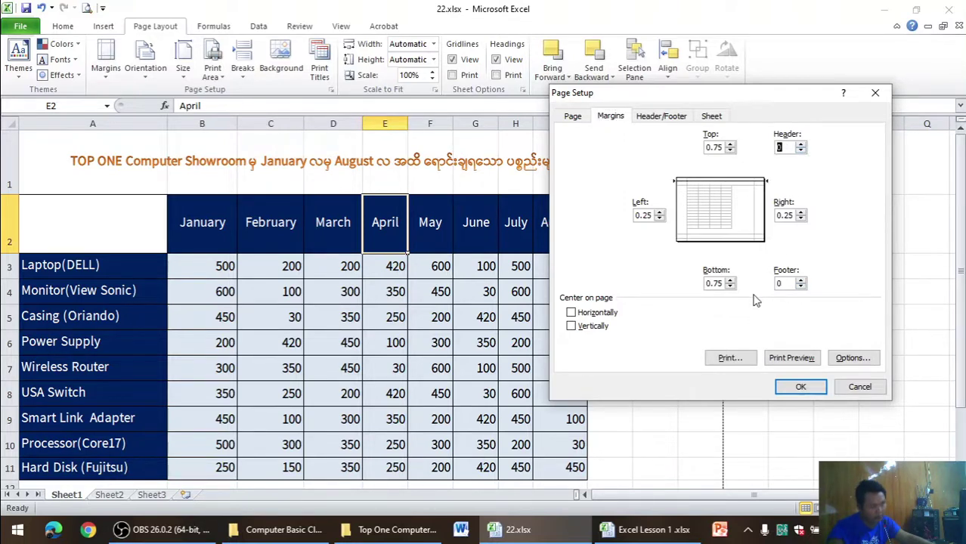
click(801, 219)
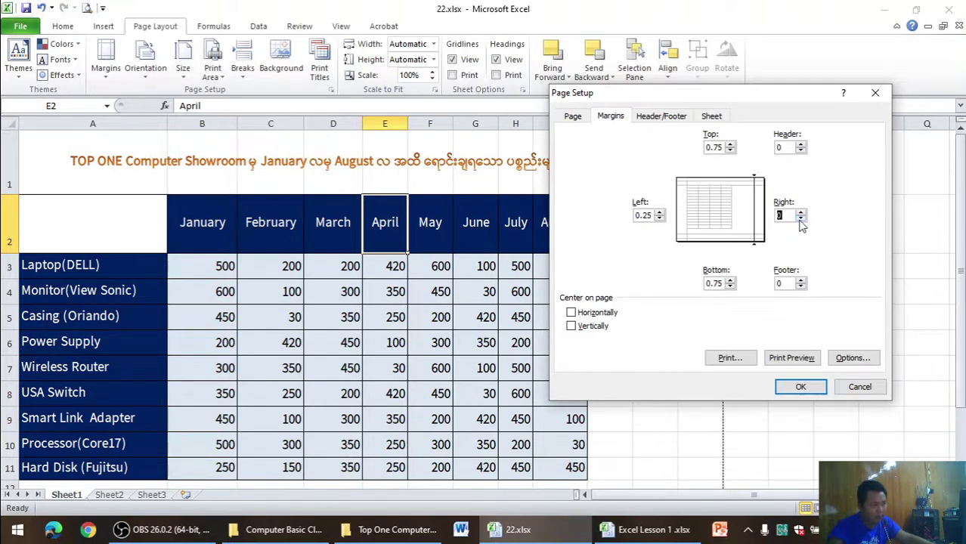
click(659, 219)
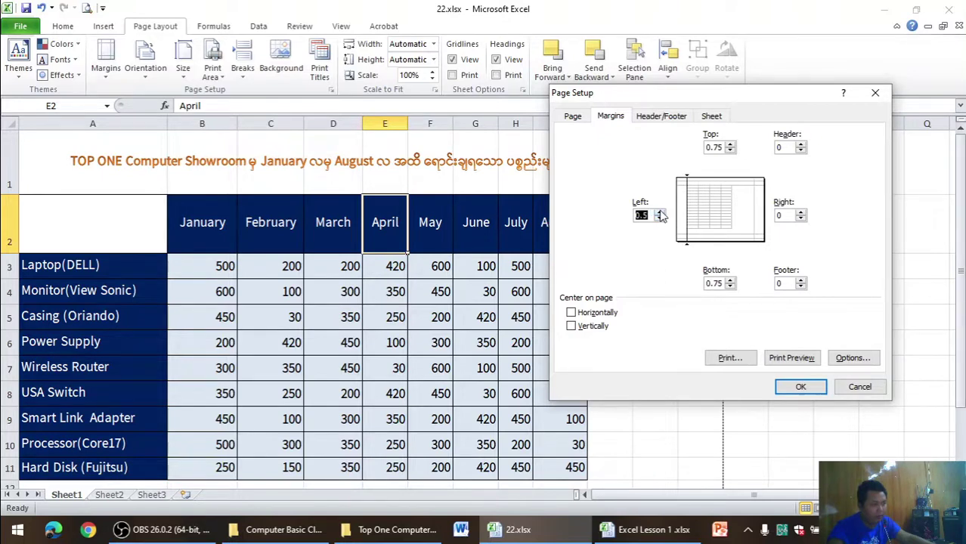
click(804, 213)
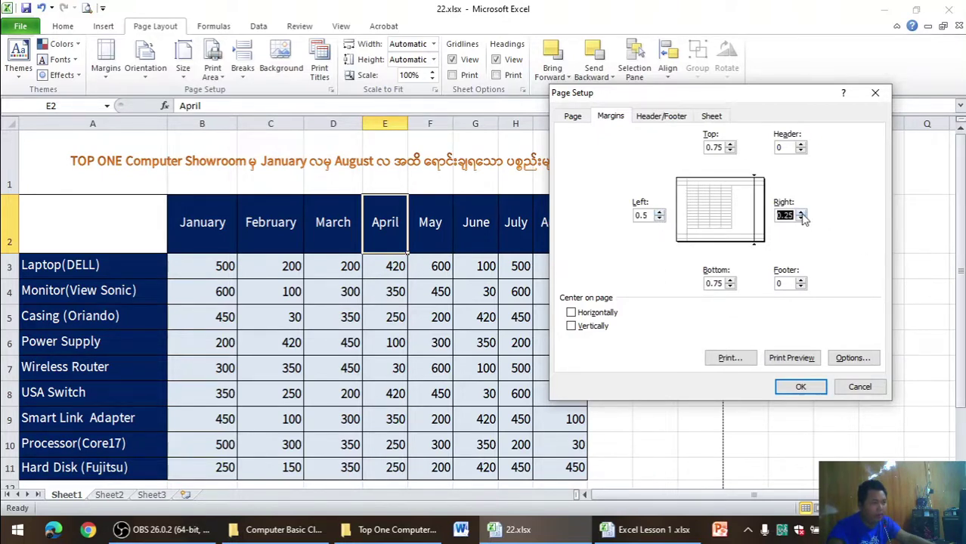
click(792, 358)
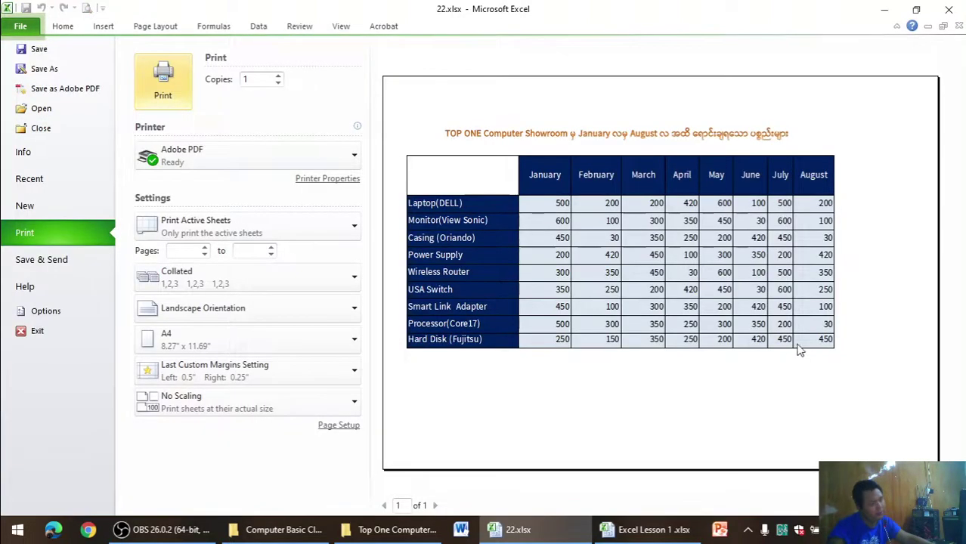
click(60, 26)
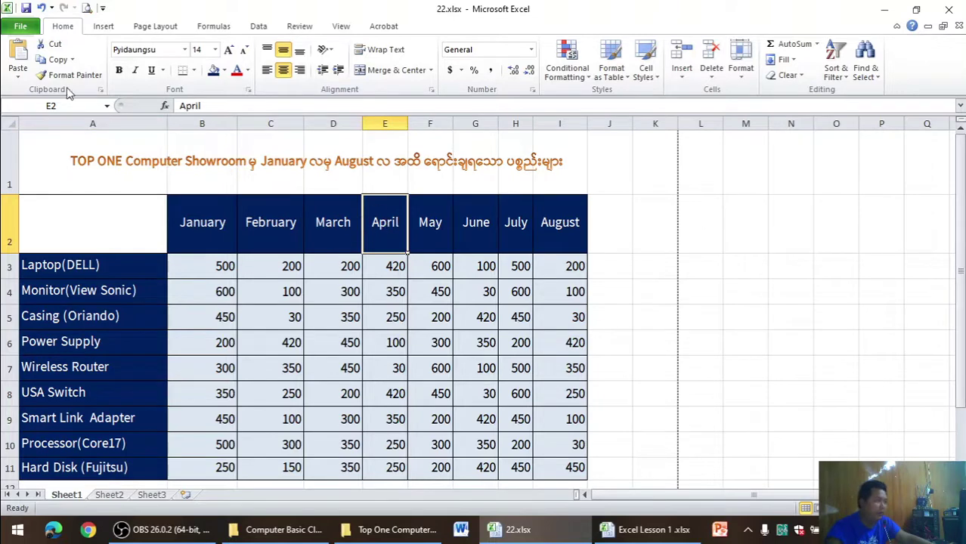
Step: Switch the sales sheet to portrait and preview the printout splitting onto two pages
click(144, 26)
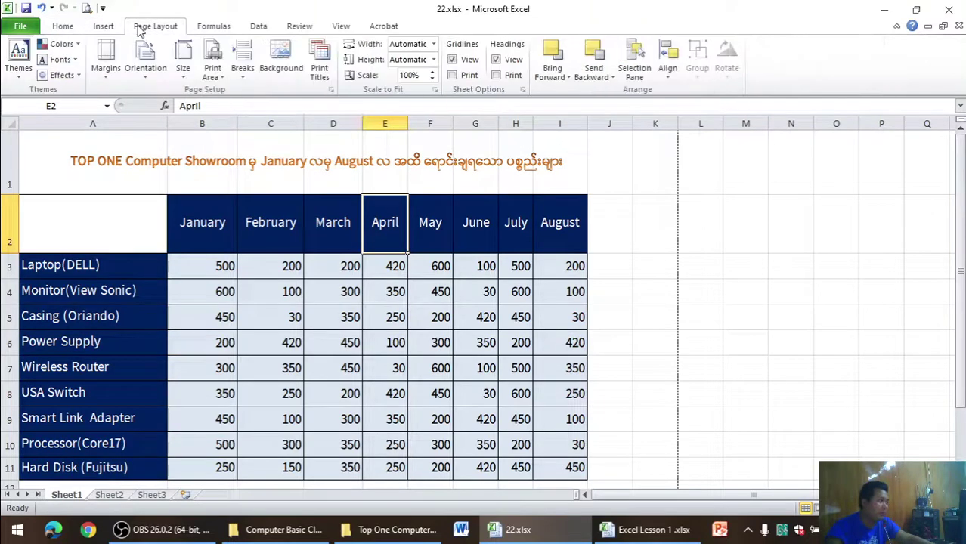
click(146, 68)
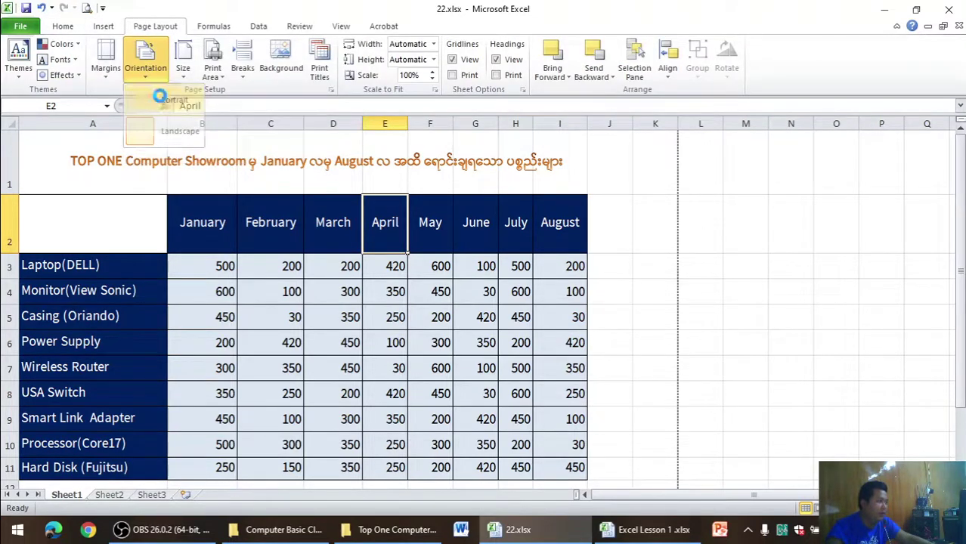
click(161, 100)
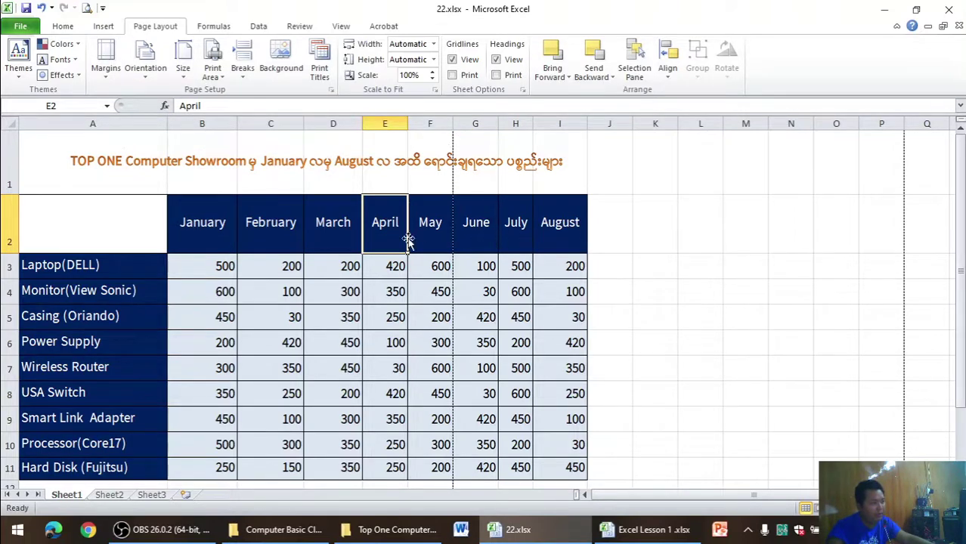
click(87, 7)
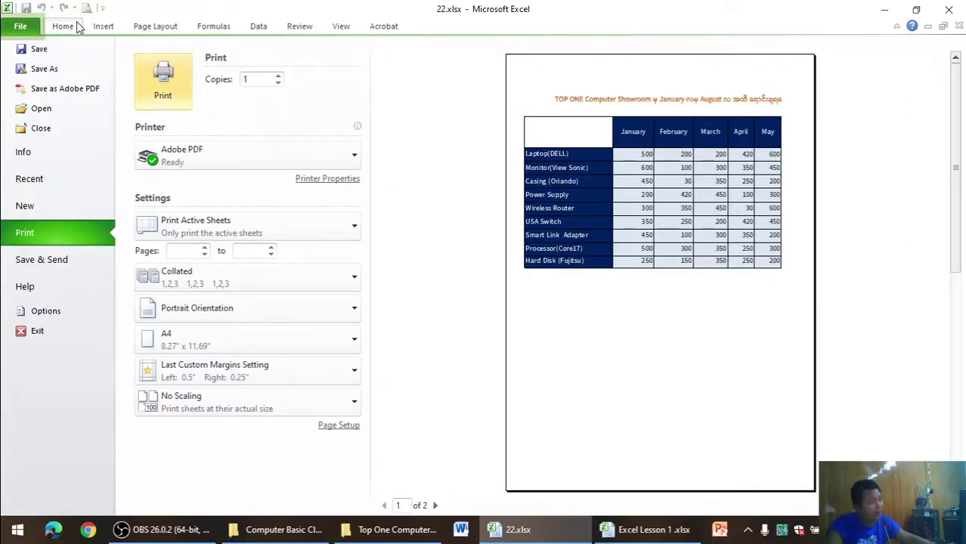
click(78, 27)
Step: Set the page orientation back to landscape
click(152, 26)
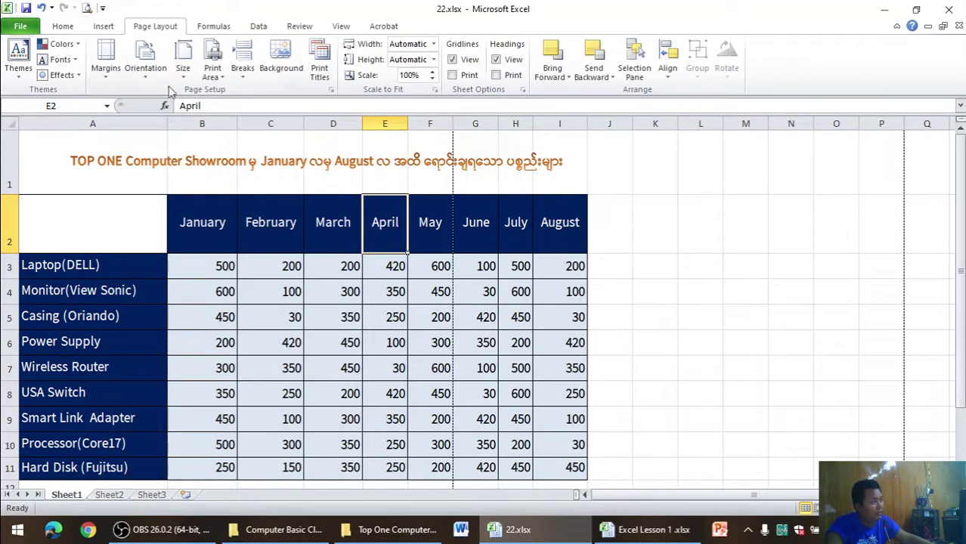
click(148, 74)
click(140, 133)
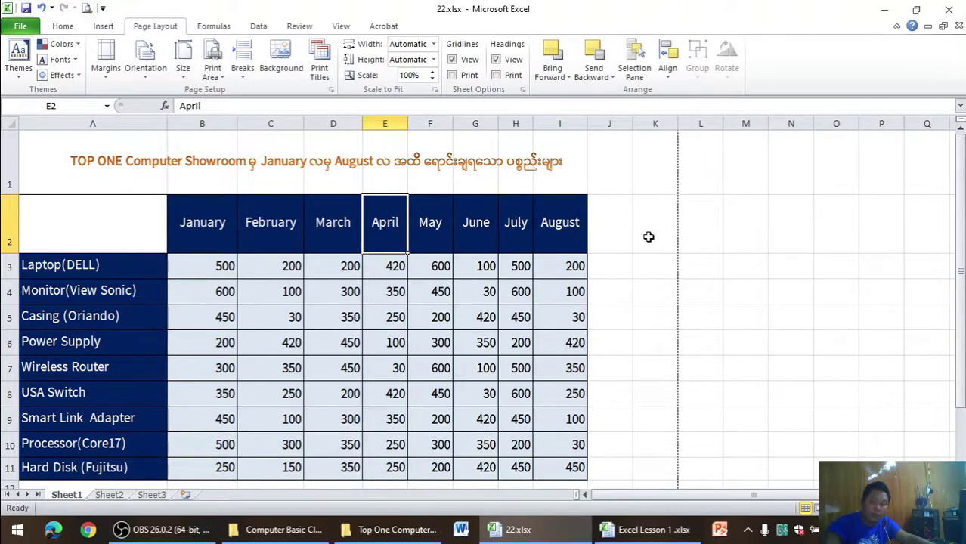
Step: Try another paper size, then choose A4 and confirm the table prints on one landscape page
click(180, 66)
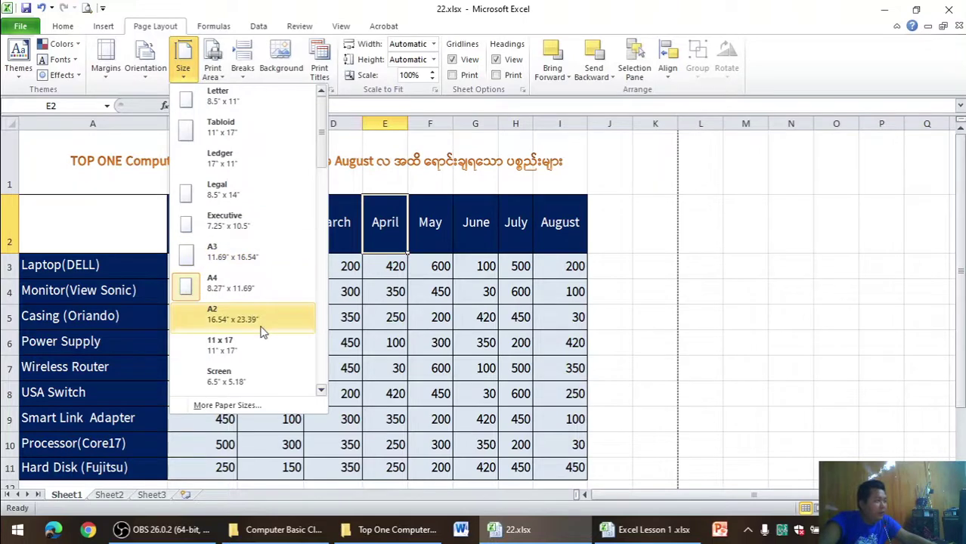
click(203, 110)
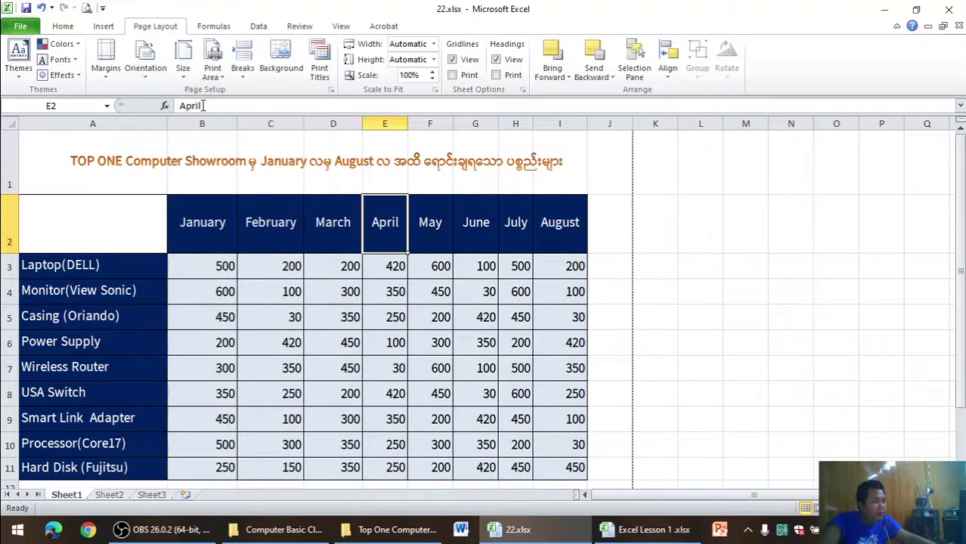
click(192, 73)
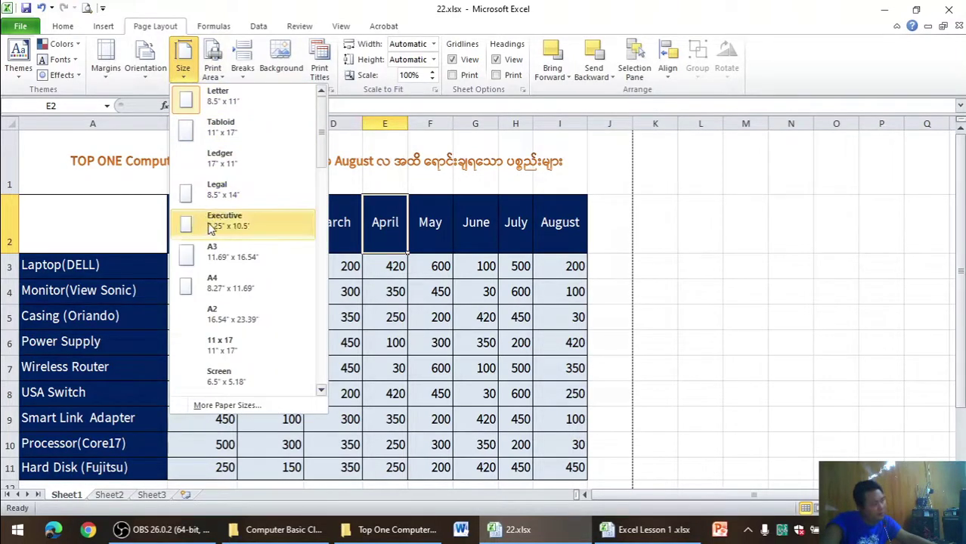
click(219, 282)
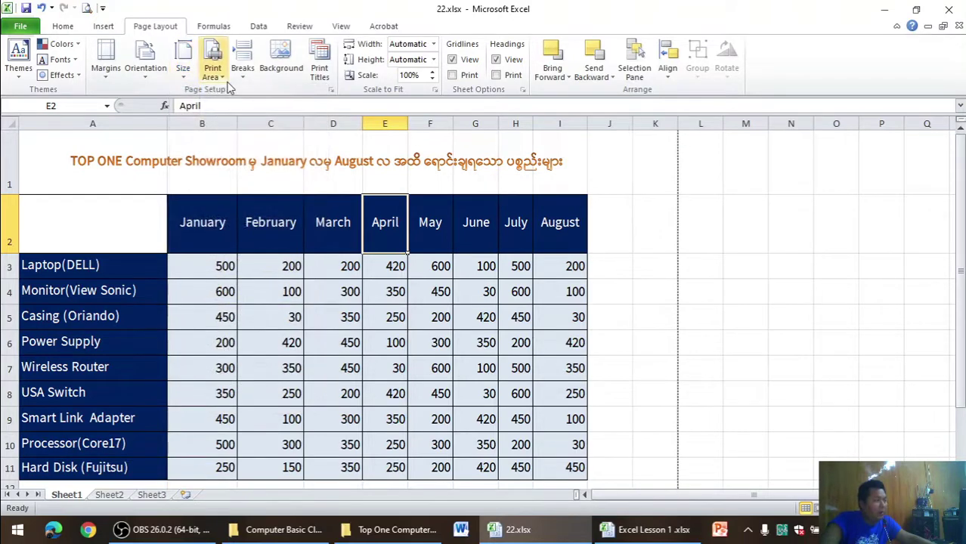
click(89, 6)
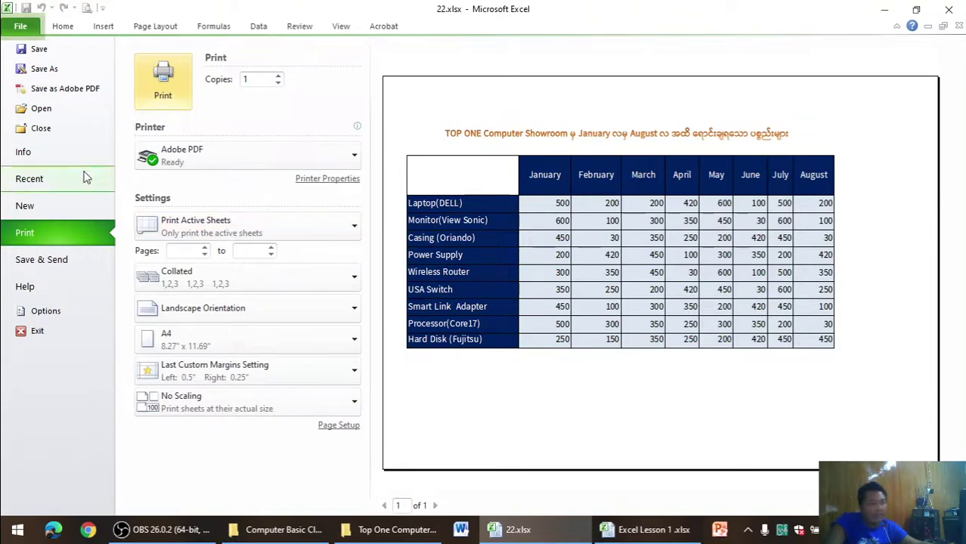
click(64, 27)
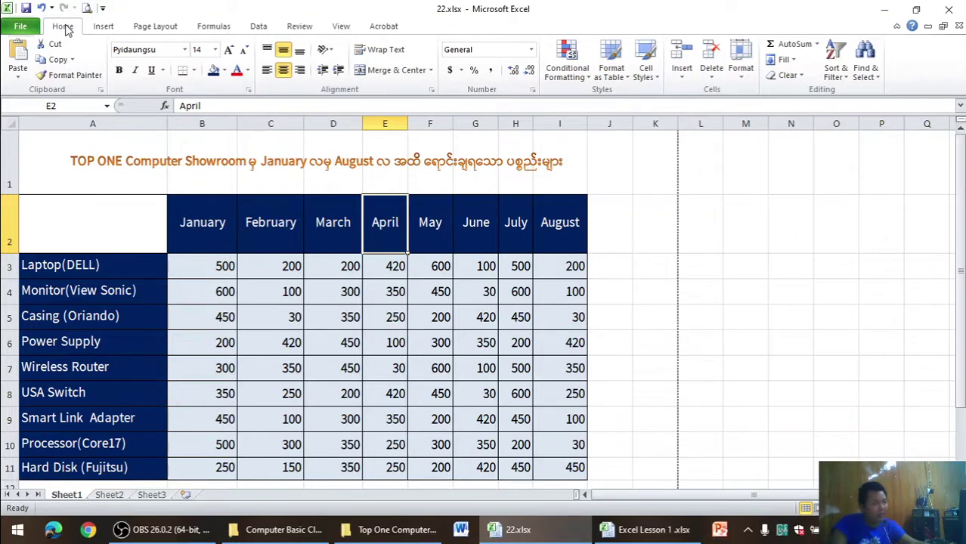
Step: Attempt Set Print Area on a single cell and cancel the resulting warning
click(172, 30)
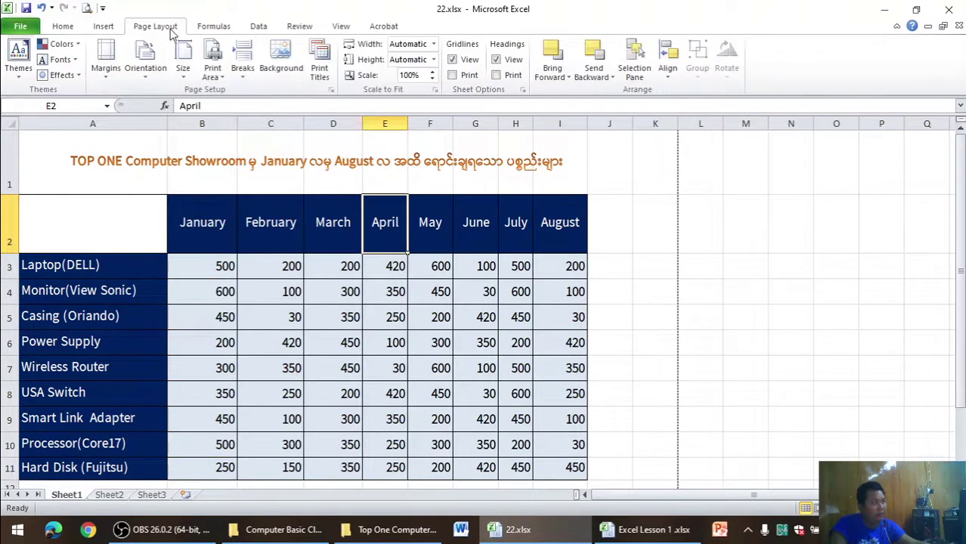
click(211, 59)
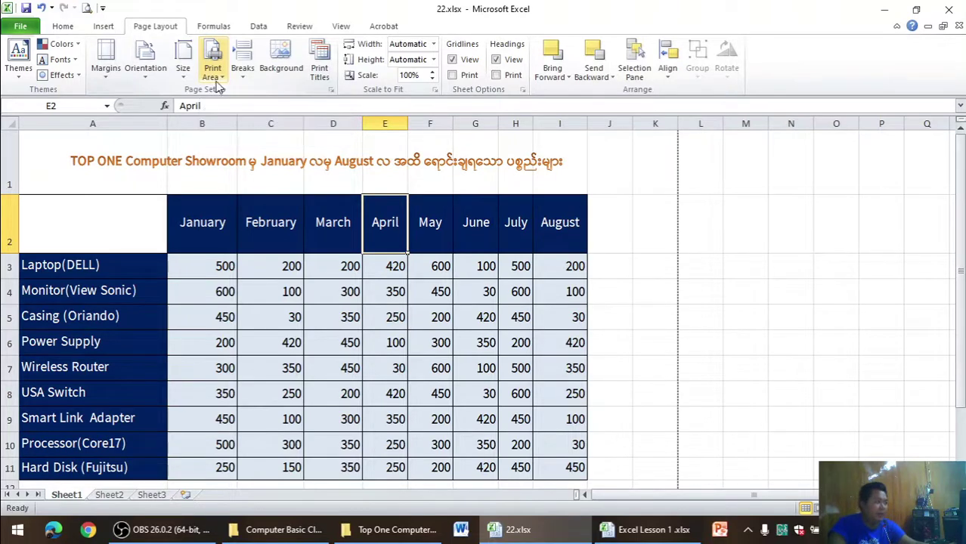
click(242, 92)
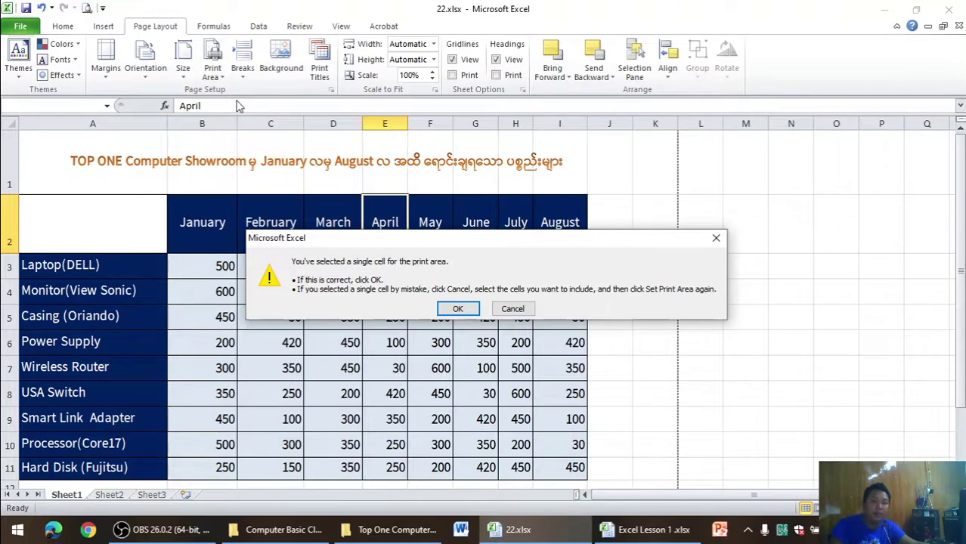
click(530, 309)
Step: Select A1:I11, from the title to the Hard Disk row, and set it as the print area
click(55, 155)
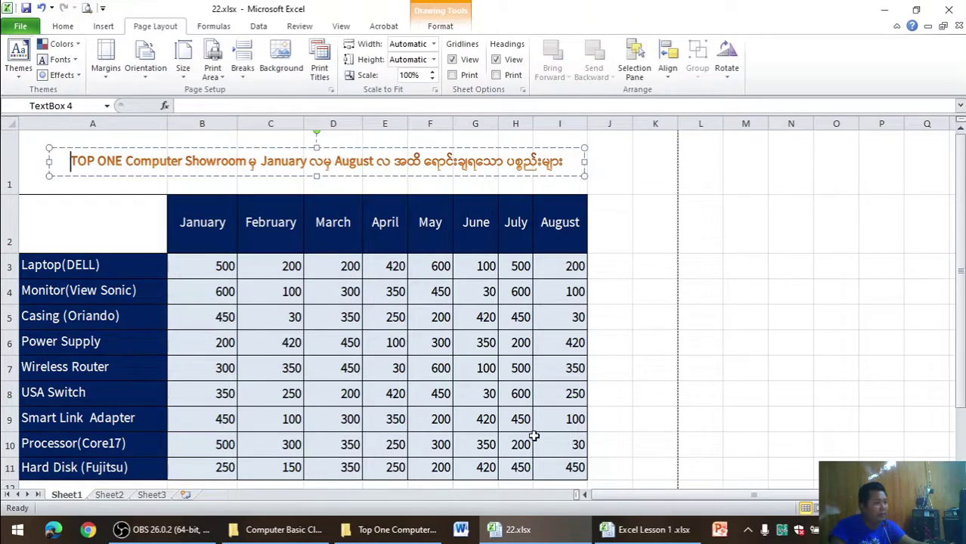
scroll(537, 432, down, 1)
scroll(552, 428, up, 1)
mouse_move(558, 464)
mouse_down()
mouse_move(450, 460)
mouse_move(82, 178)
mouse_up()
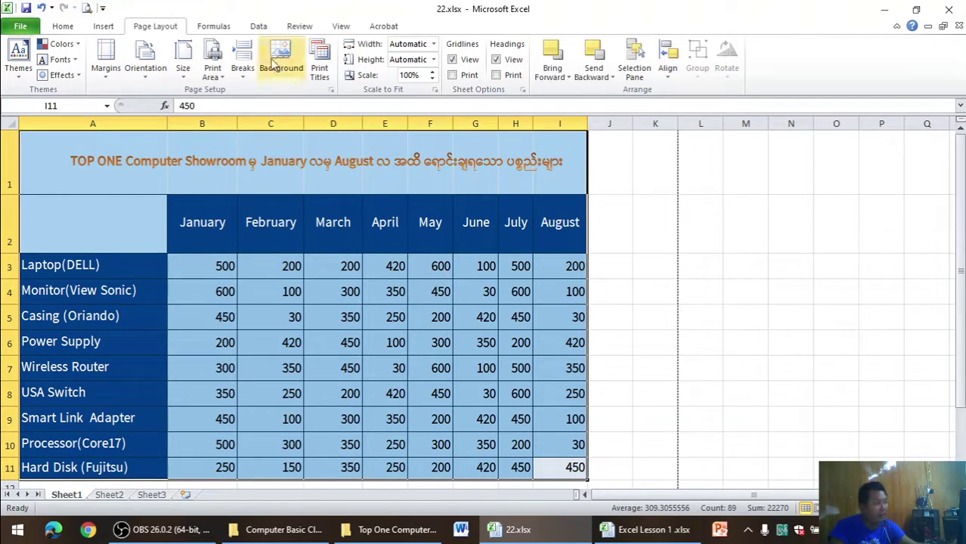
click(214, 72)
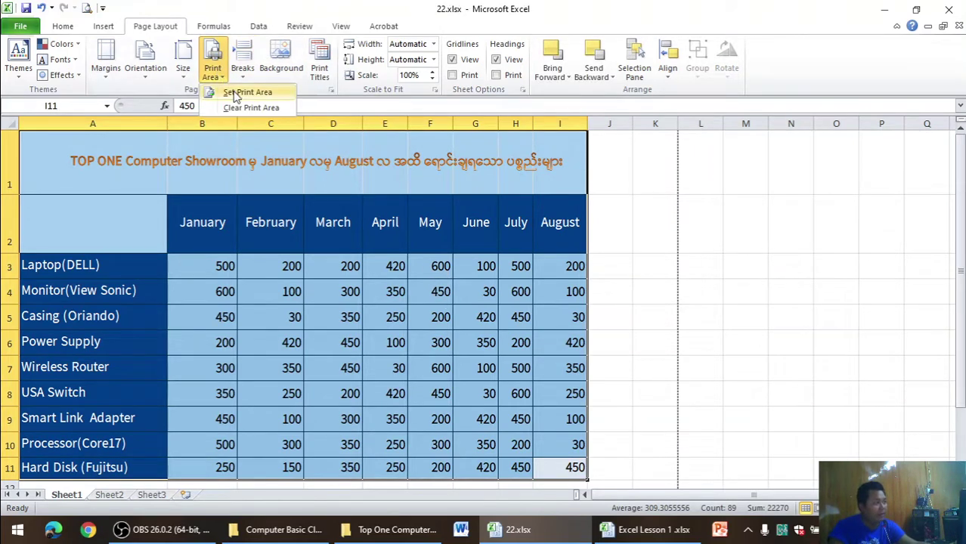
click(220, 76)
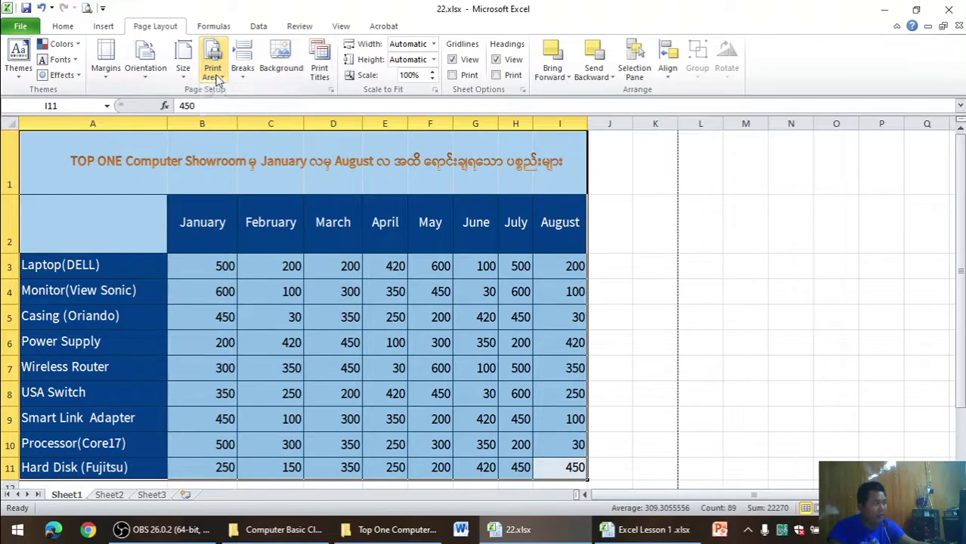
click(223, 77)
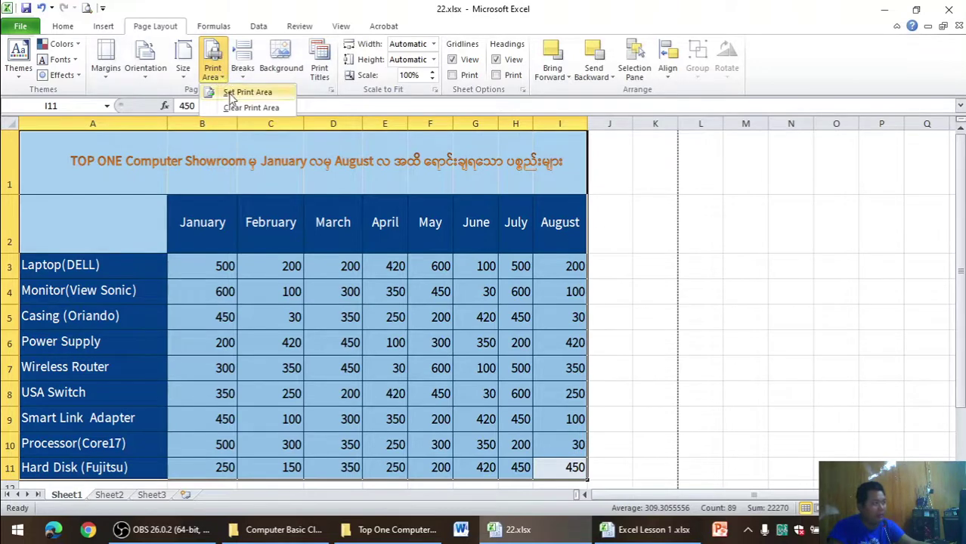
click(234, 92)
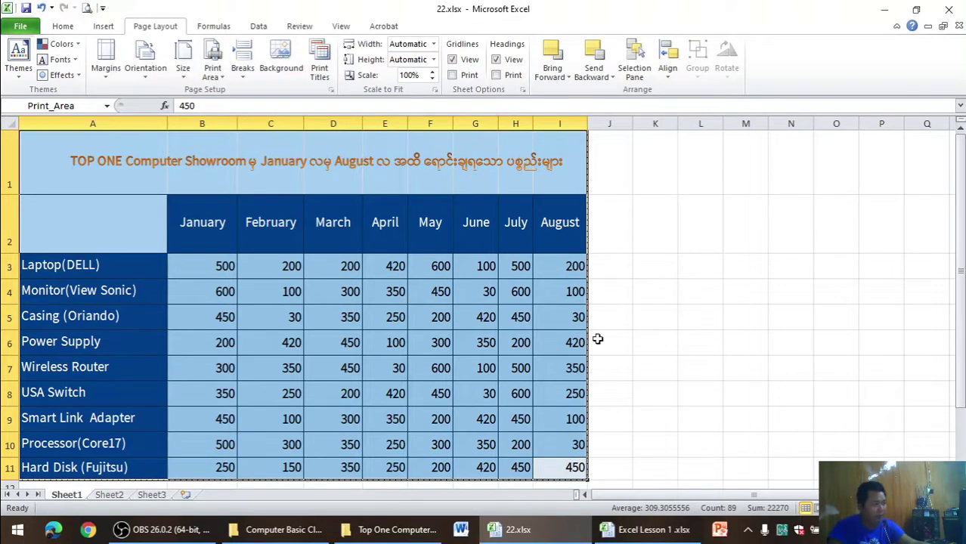
click(703, 229)
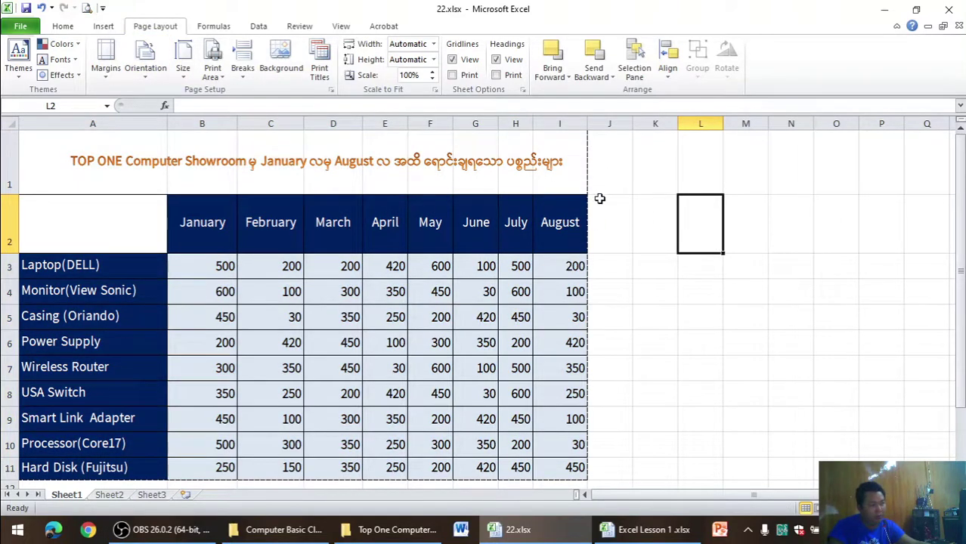
Step: In print preview, drag the right margin to 0.48 inches, zoom in, then return to the sheet
click(87, 9)
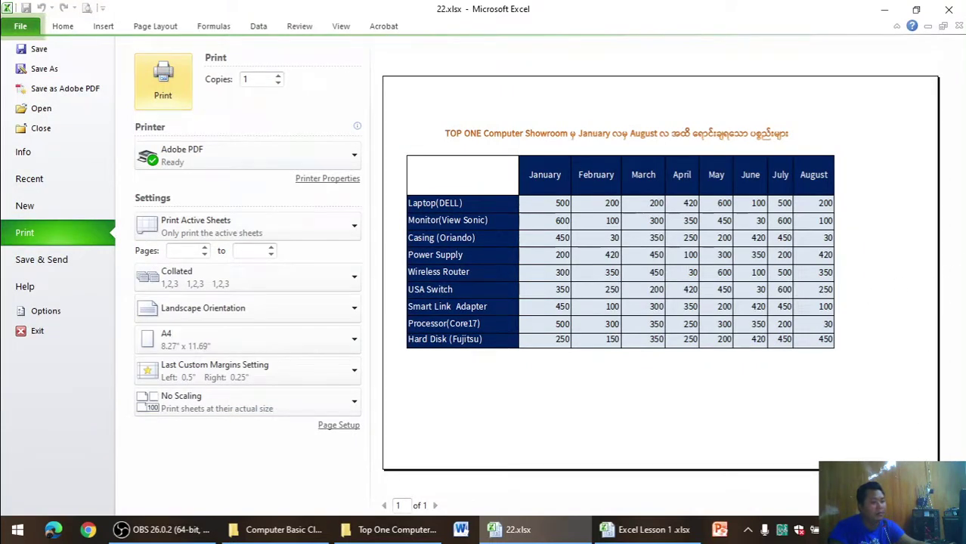
click(938, 506)
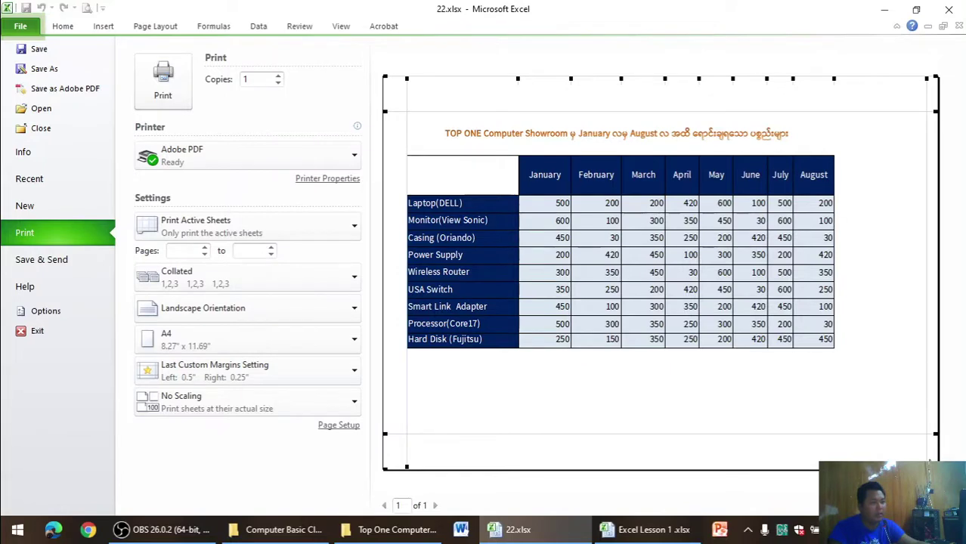
drag(936, 222, 836, 222)
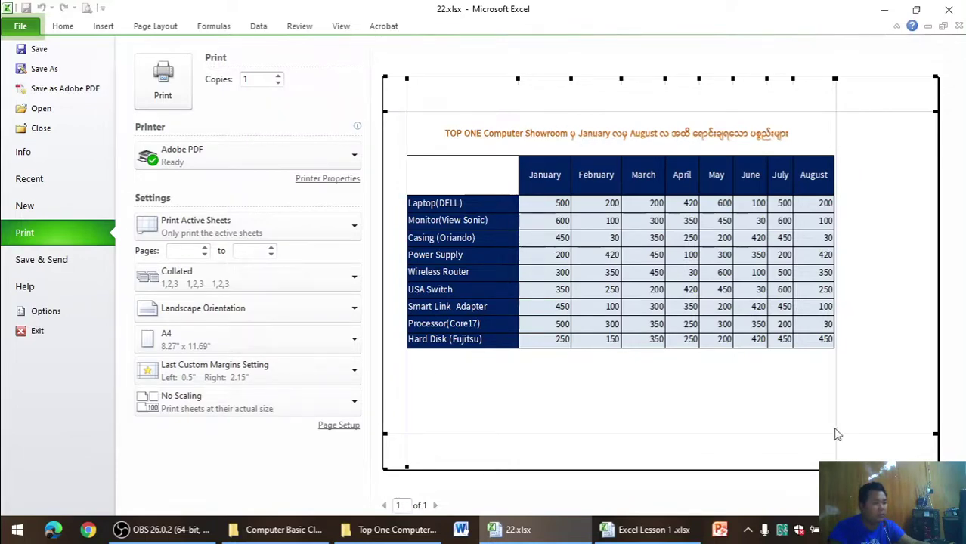
drag(835, 414, 915, 412)
click(929, 505)
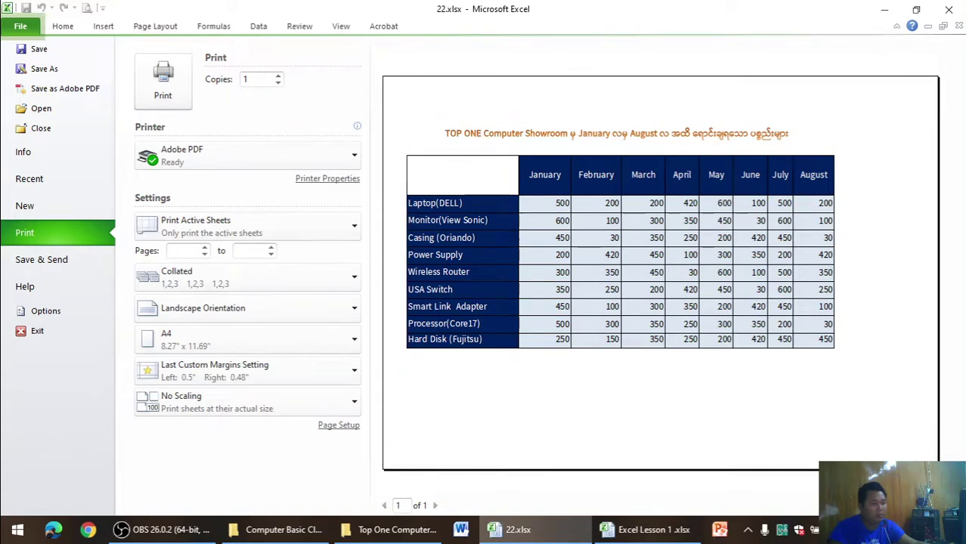
click(947, 505)
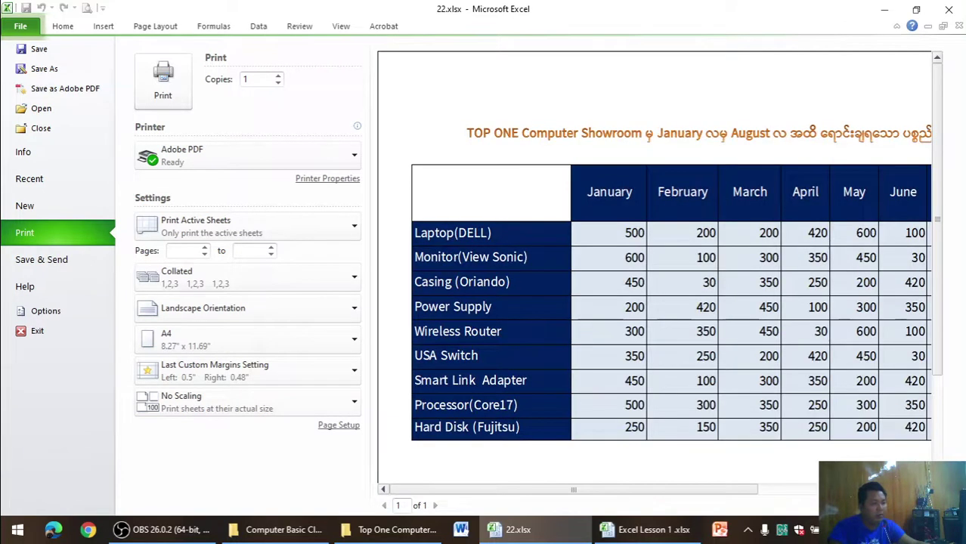
mouse_move(721, 490)
mouse_down()
mouse_move(852, 490)
mouse_move(744, 490)
mouse_up()
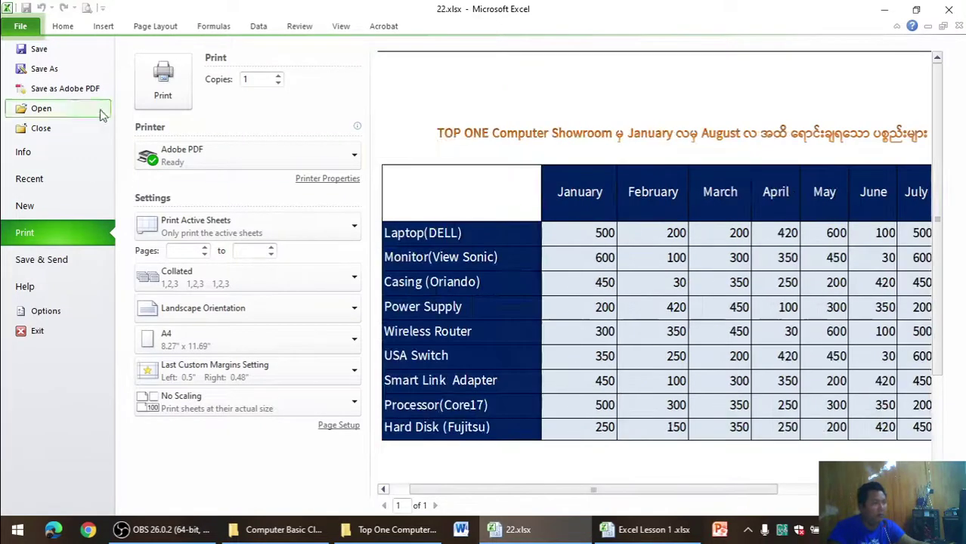
click(107, 26)
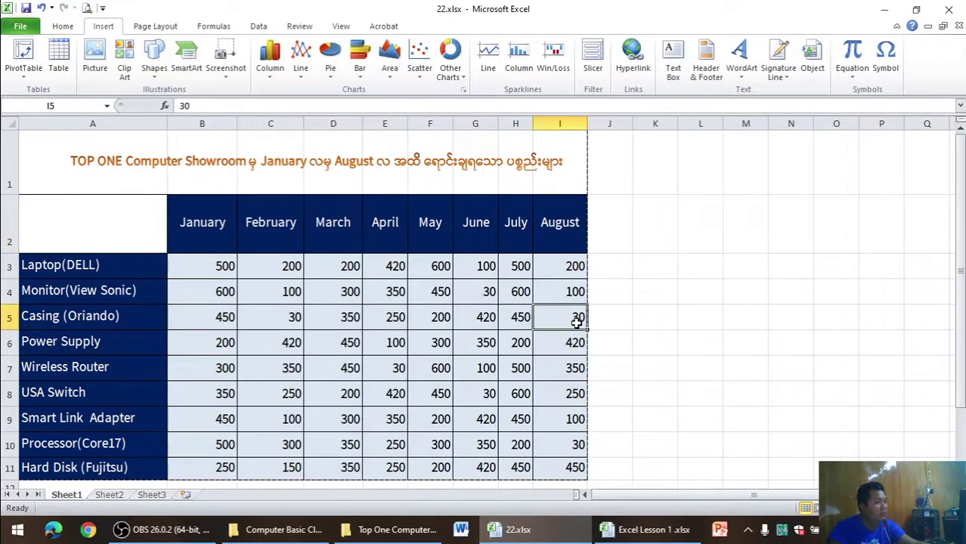
Step: Select A2:C11 with product names and January–February figures, then open the print preview
click(637, 274)
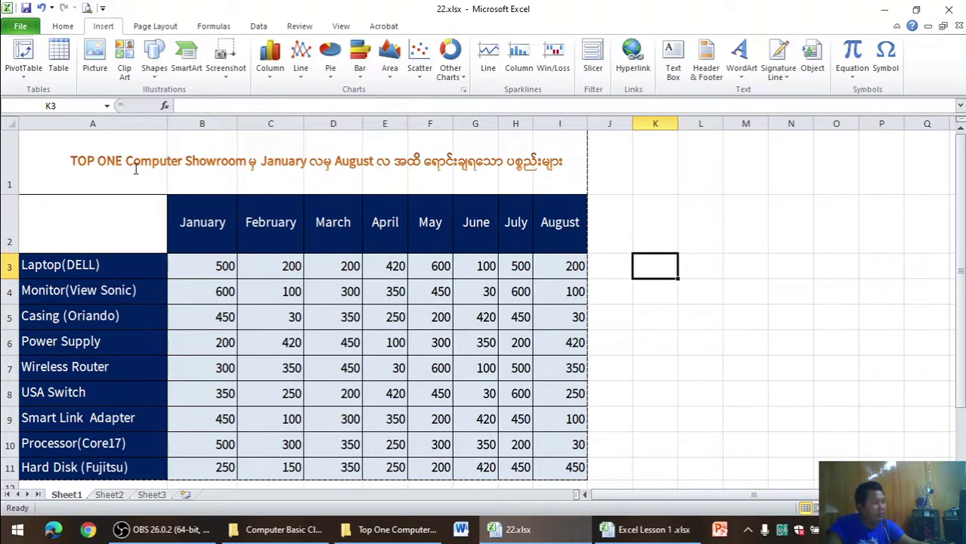
drag(119, 239, 260, 511)
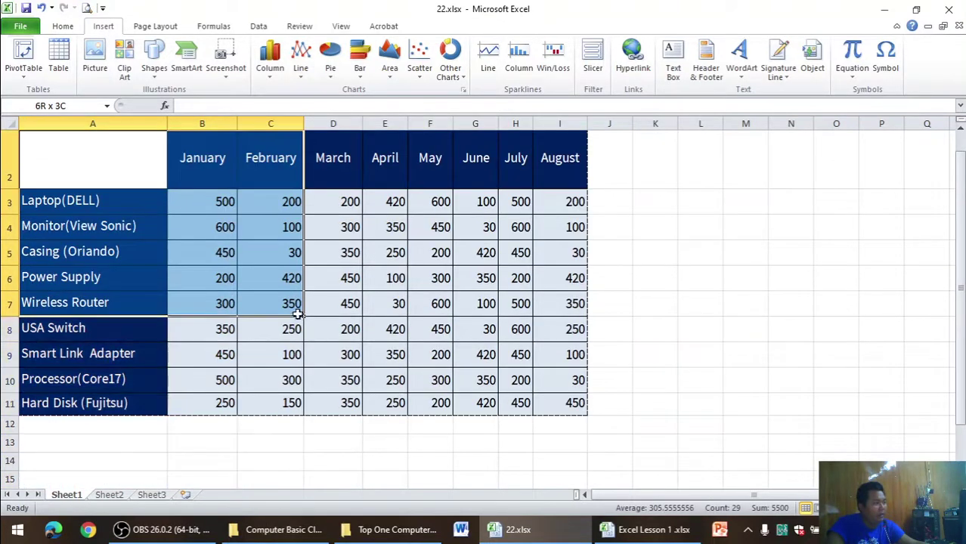
drag(261, 510, 278, 405)
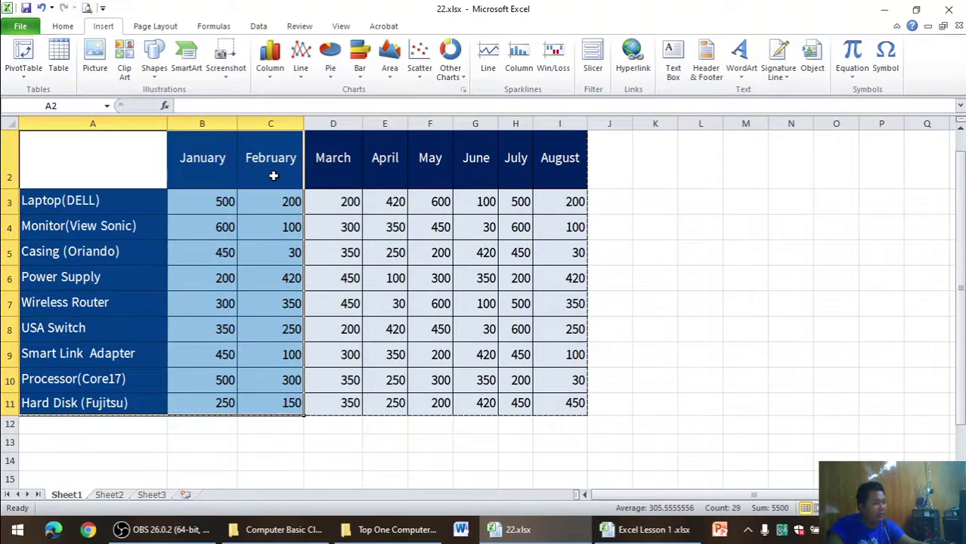
scroll(212, 140, up, 1)
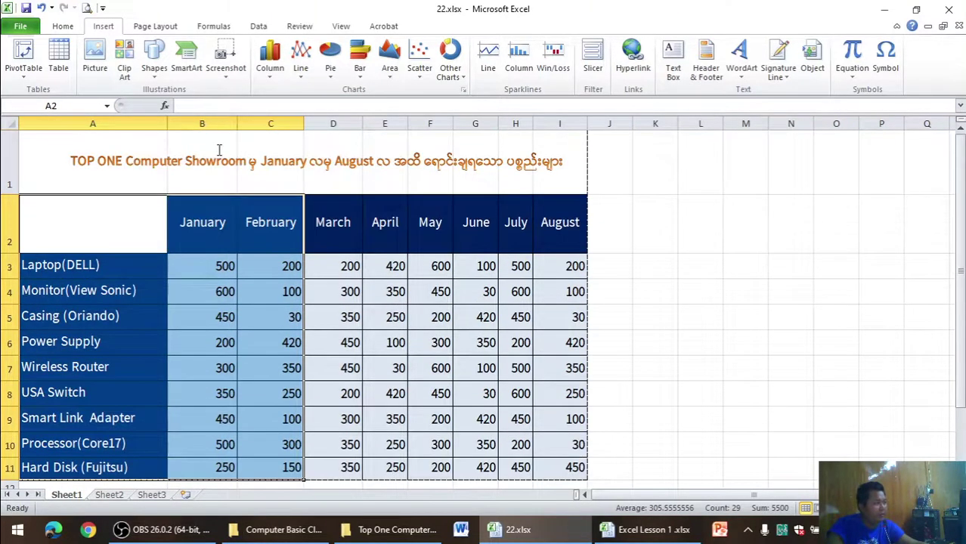
click(87, 7)
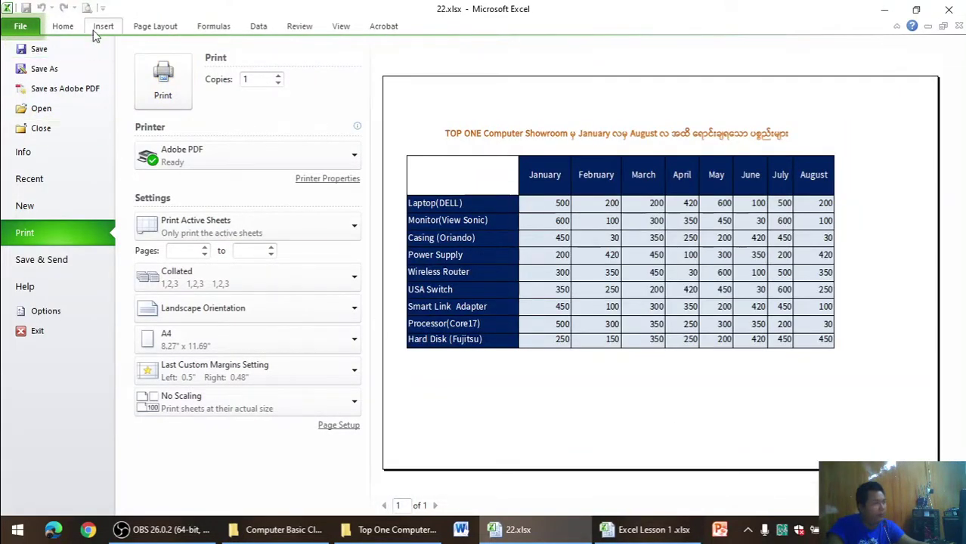
Step: Set A2:C11 as the print area and preview to confirm only those cells print
click(154, 26)
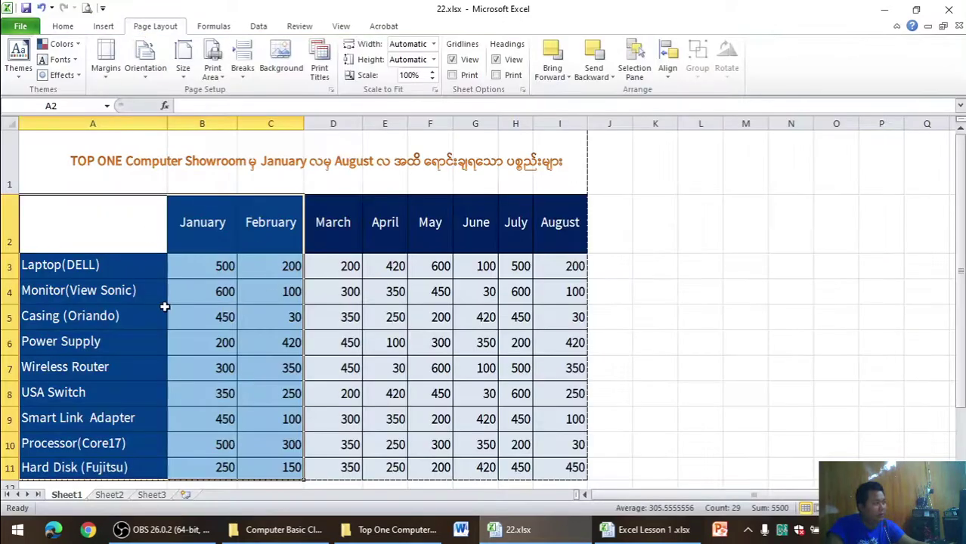
click(212, 69)
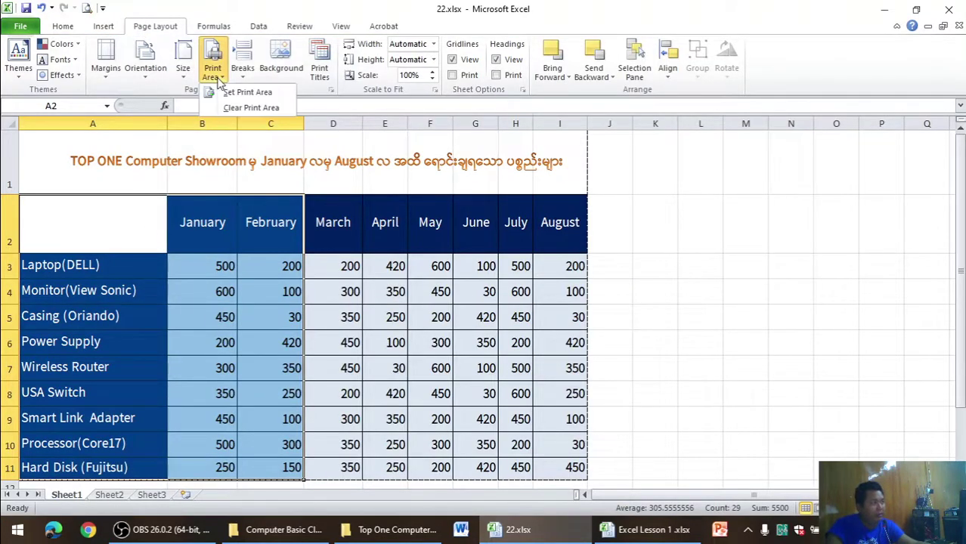
click(236, 93)
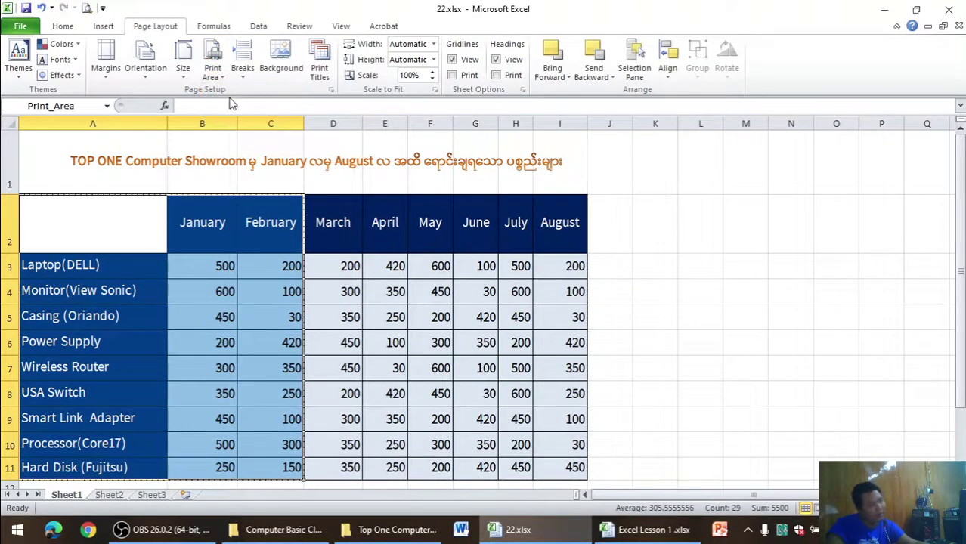
click(386, 318)
click(87, 9)
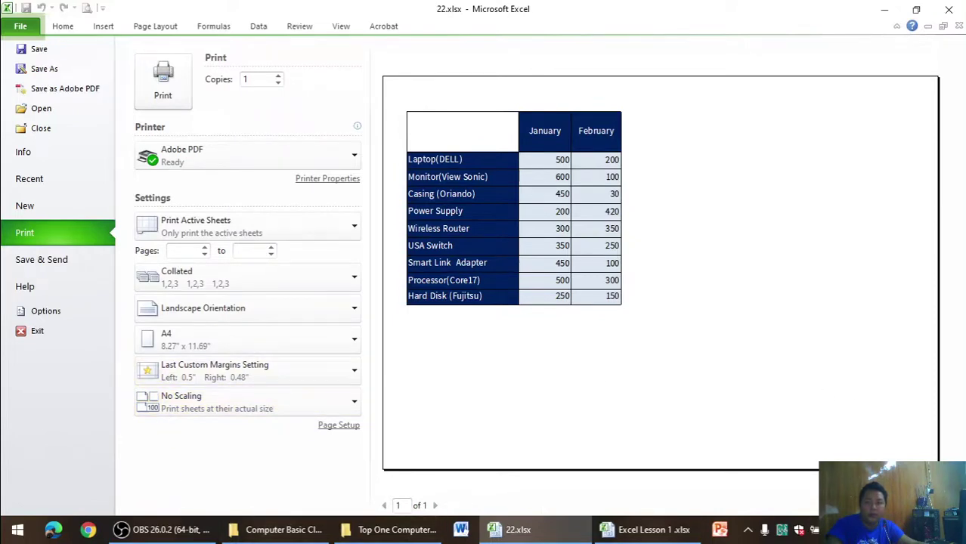
click(163, 529)
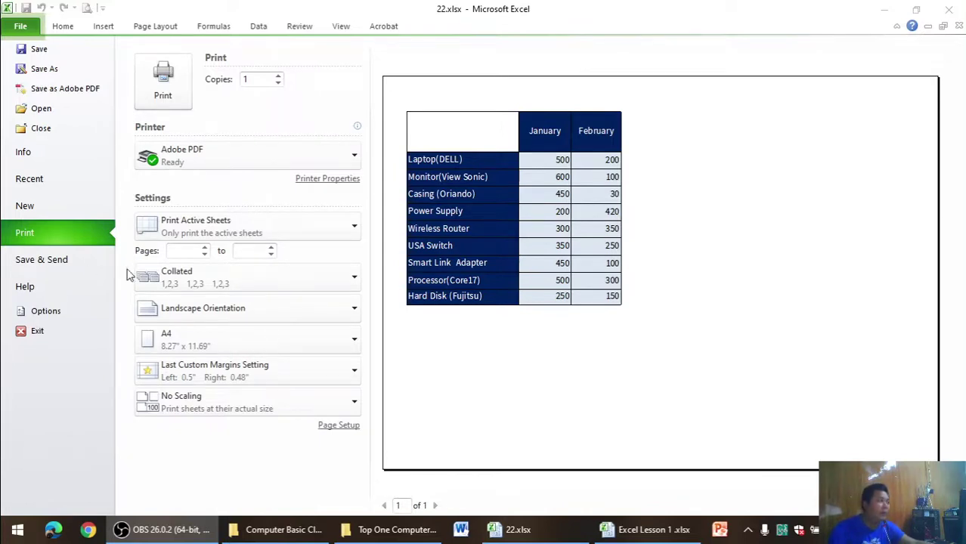
click(100, 28)
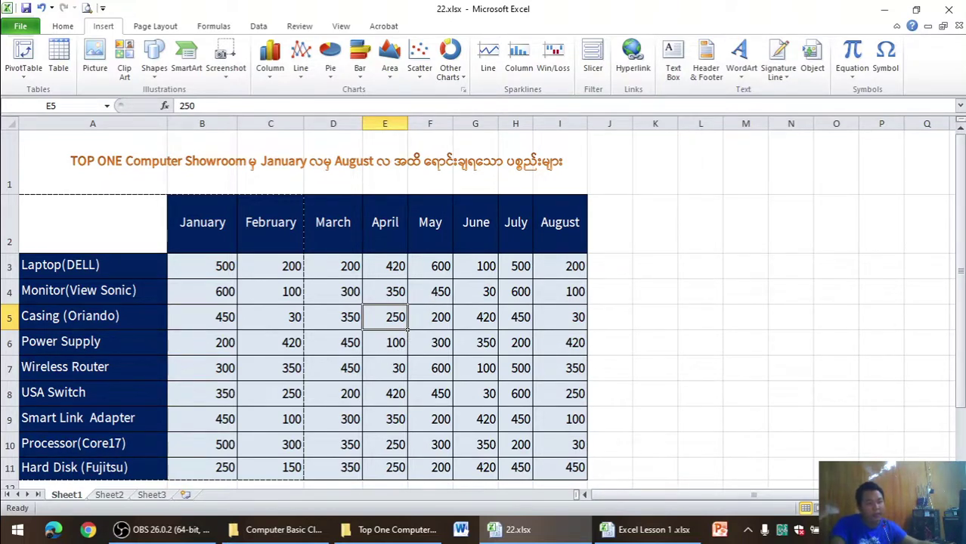
Step: Clear the print area and preview the full sales table on one landscape A4 page
ctrl+scroll(435, 291, down, 1)
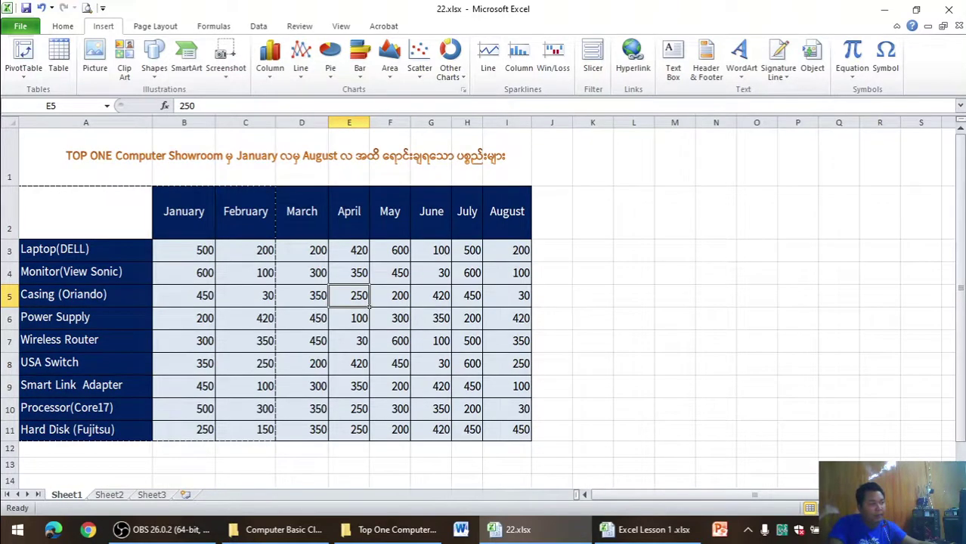
click(155, 25)
click(213, 71)
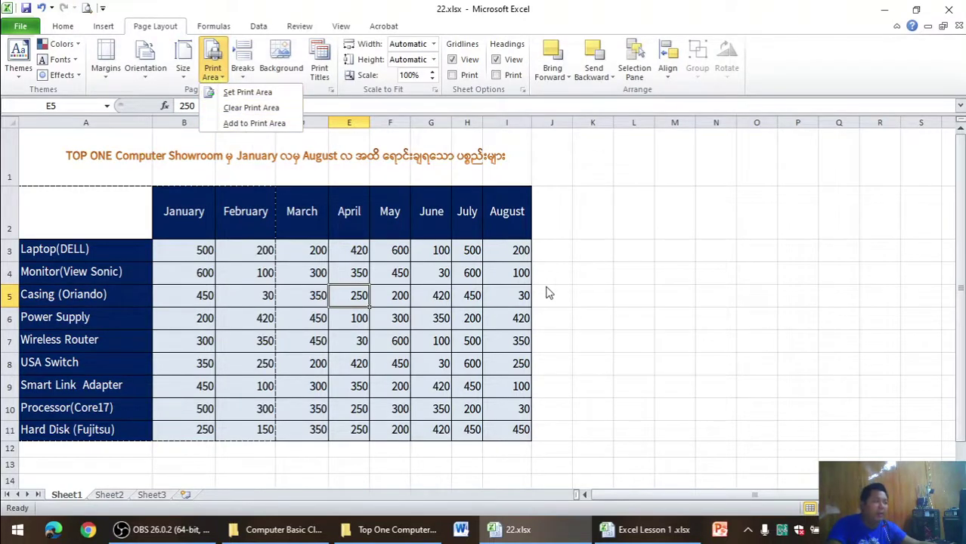
click(274, 111)
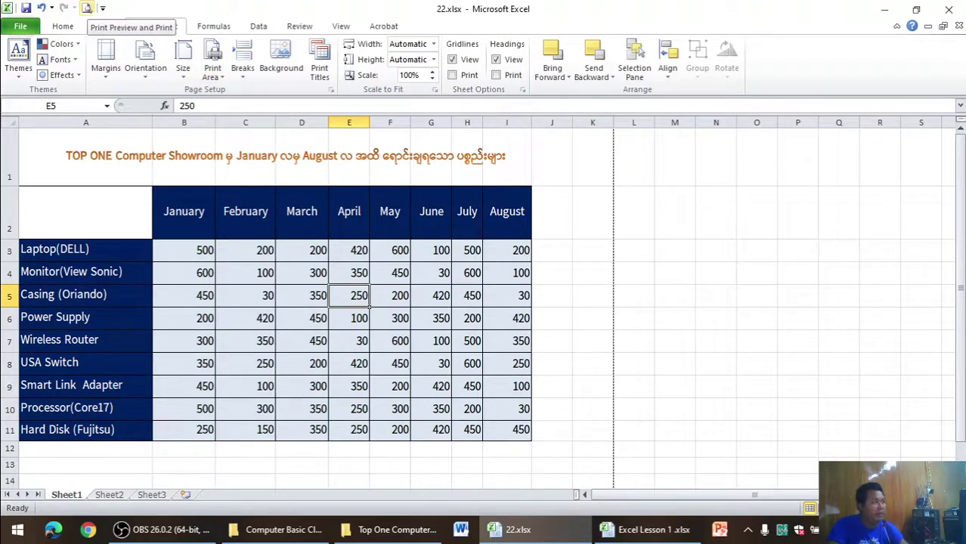
click(88, 9)
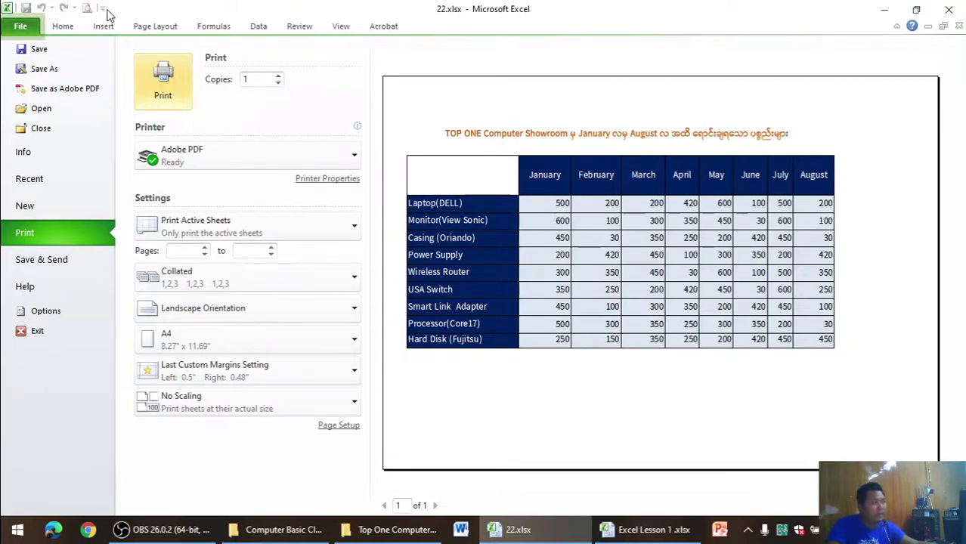
click(62, 34)
Step: Remove Print Preview from the Quick Access Toolbar, add it back, and test it
click(102, 7)
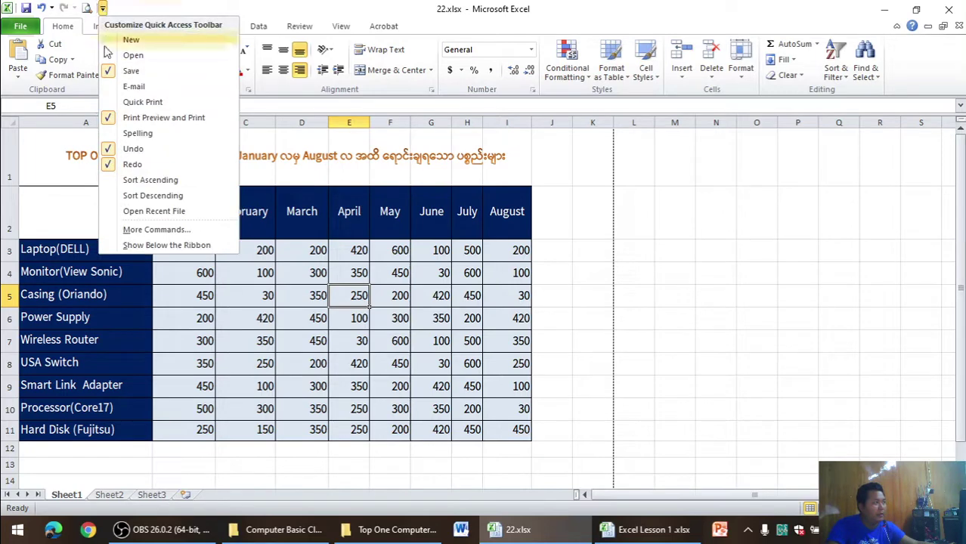
double_click(134, 118)
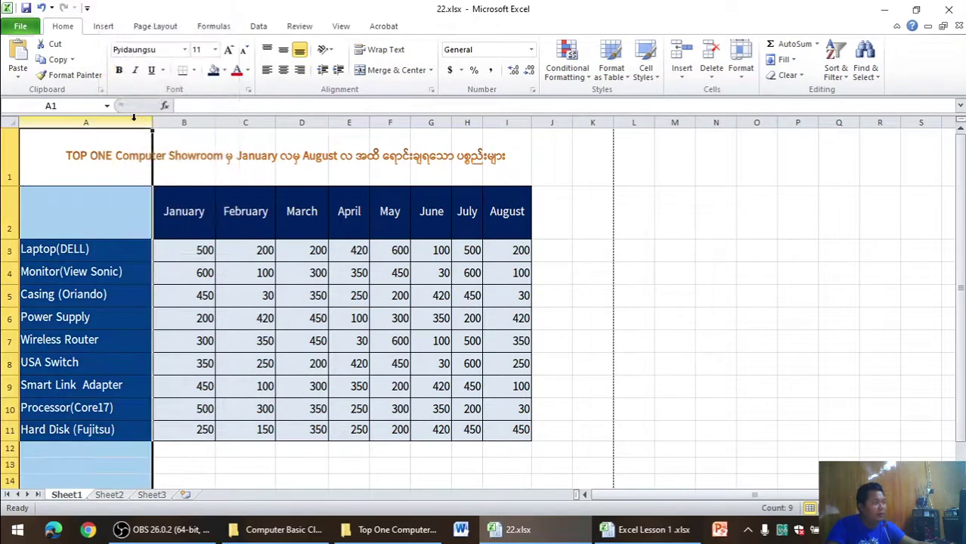
click(87, 7)
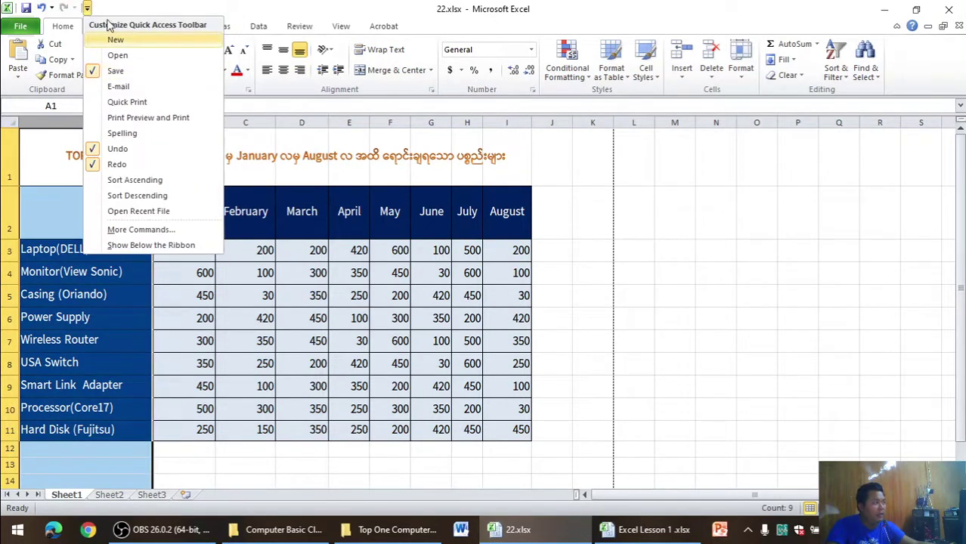
click(87, 7)
click(87, 7)
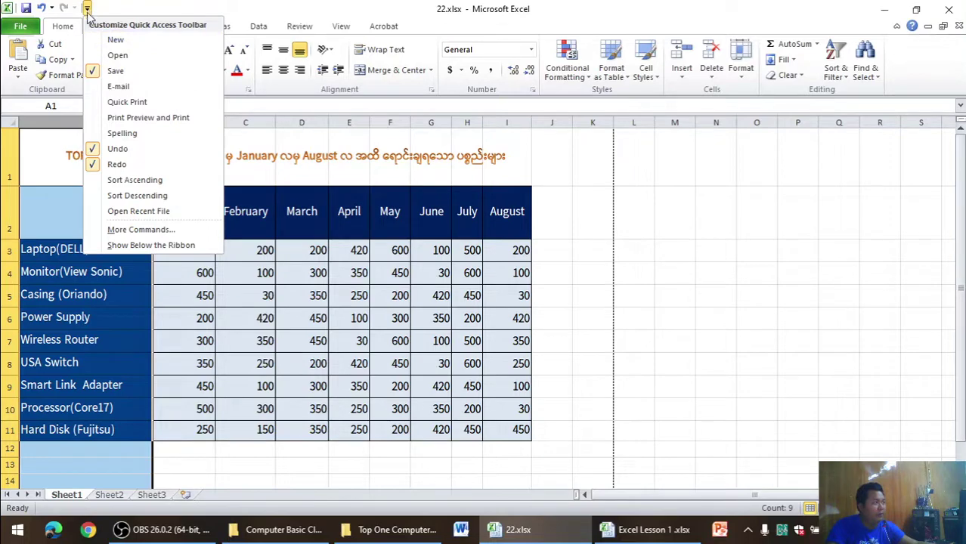
click(128, 121)
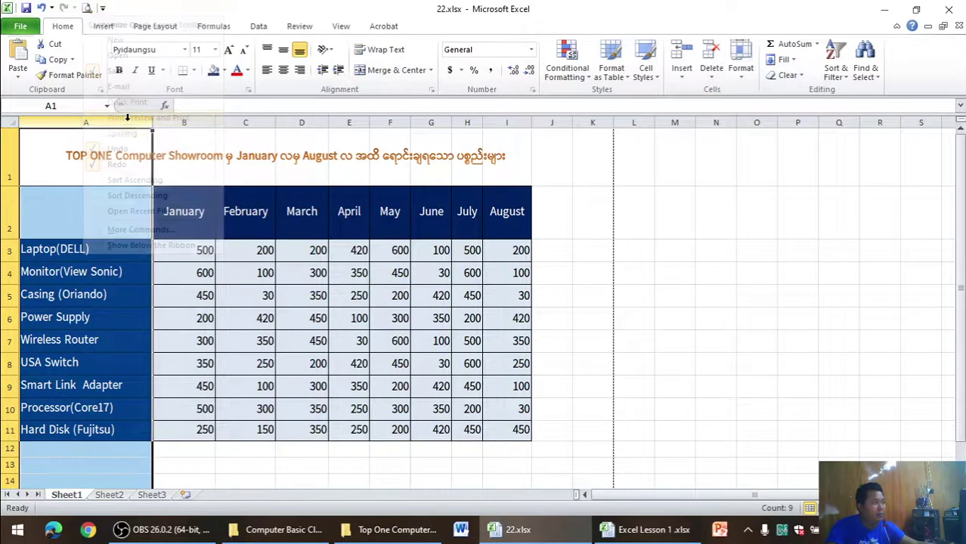
click(88, 9)
click(103, 25)
click(155, 26)
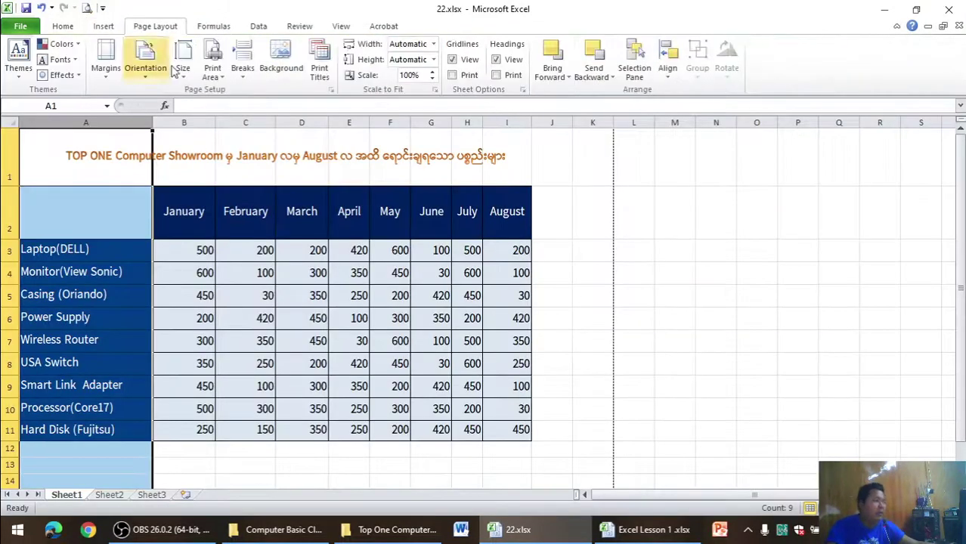
Step: Set A2:B11 as the print area and check the product names and January figures in Print Preview
click(220, 76)
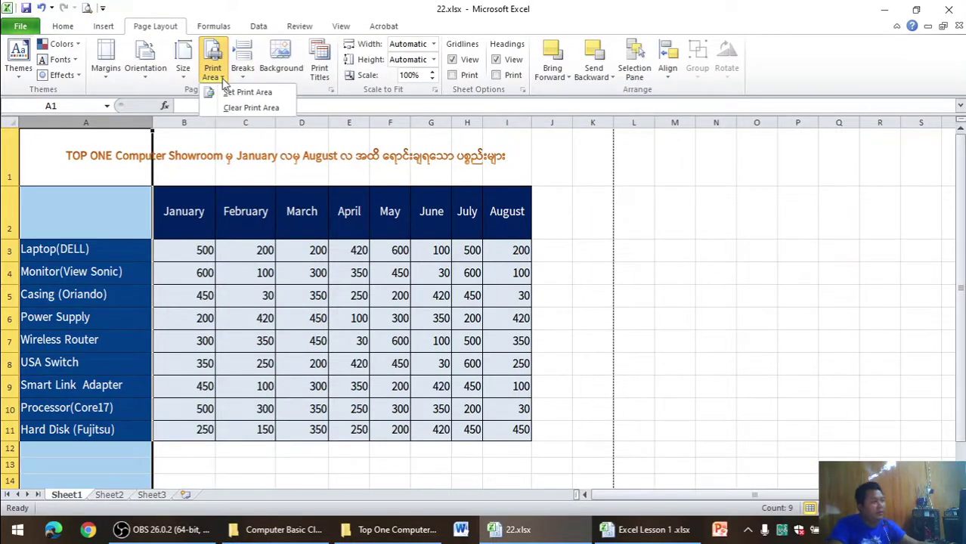
click(223, 227)
double_click(261, 215)
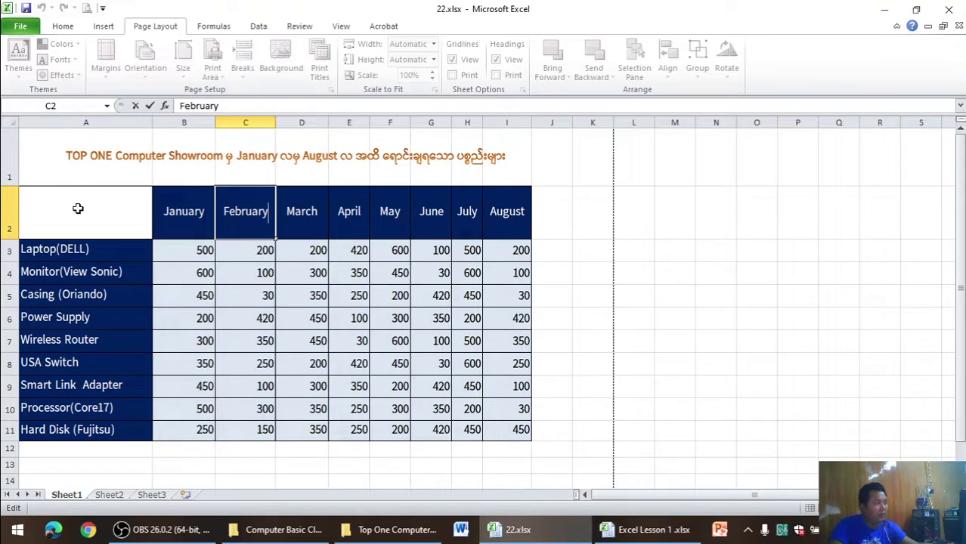
drag(77, 208, 202, 427)
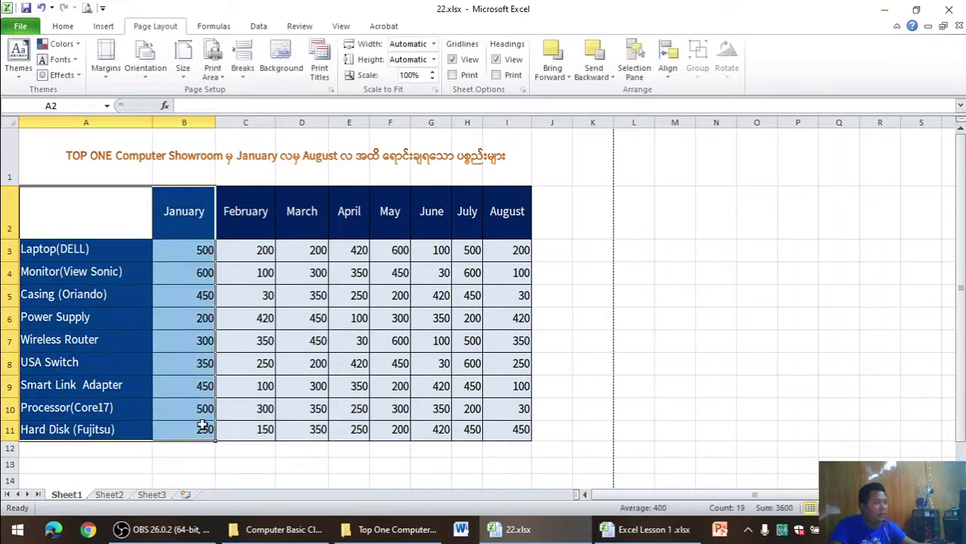
click(191, 80)
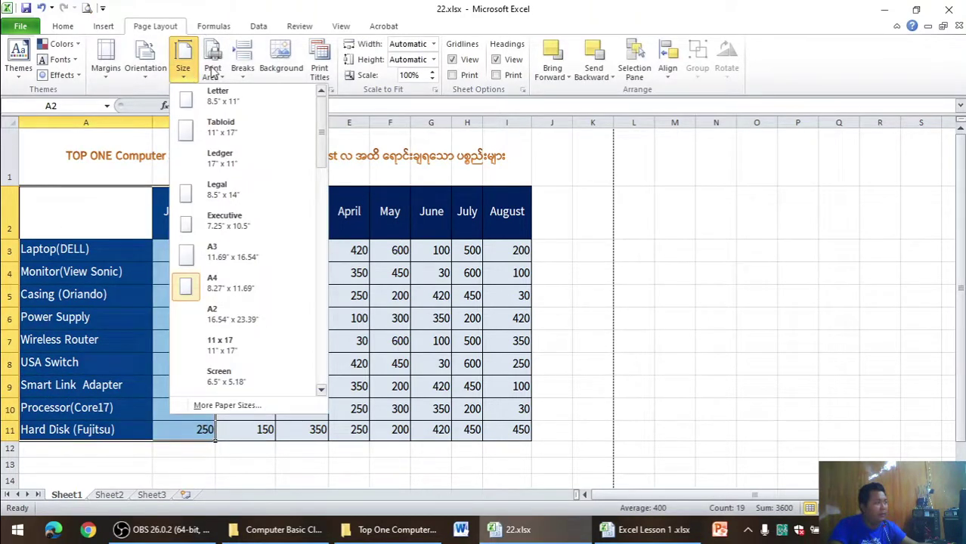
click(213, 72)
click(226, 92)
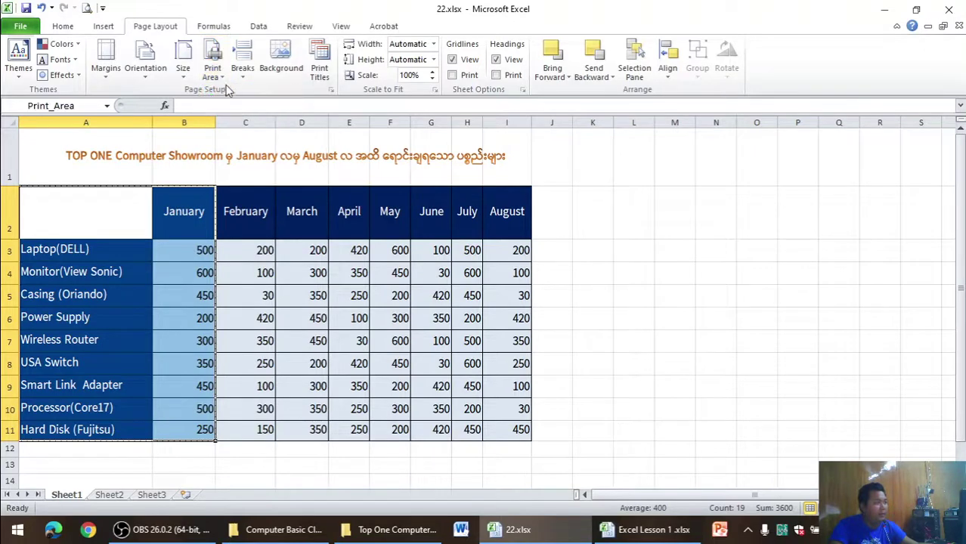
click(87, 8)
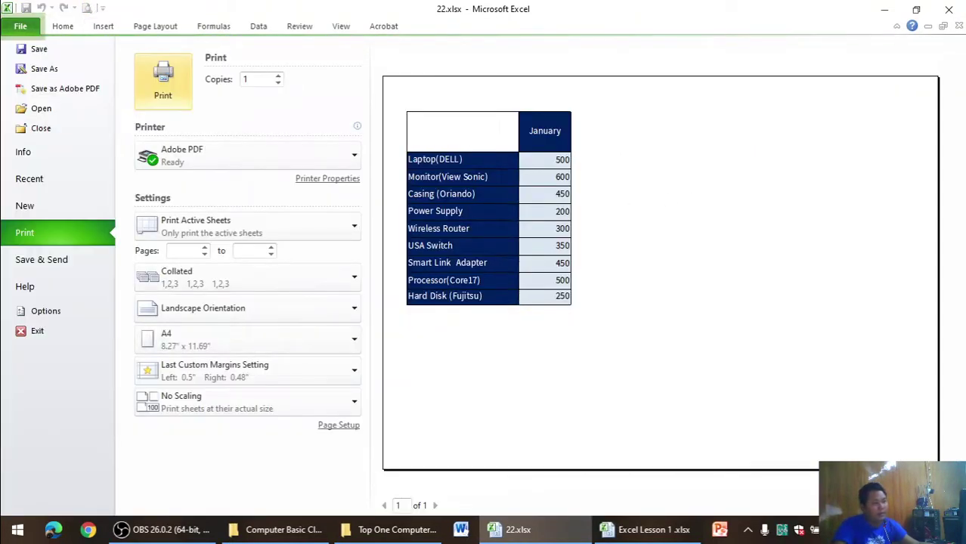
Step: Clear the A2:B11 print area from the worksheet
click(103, 27)
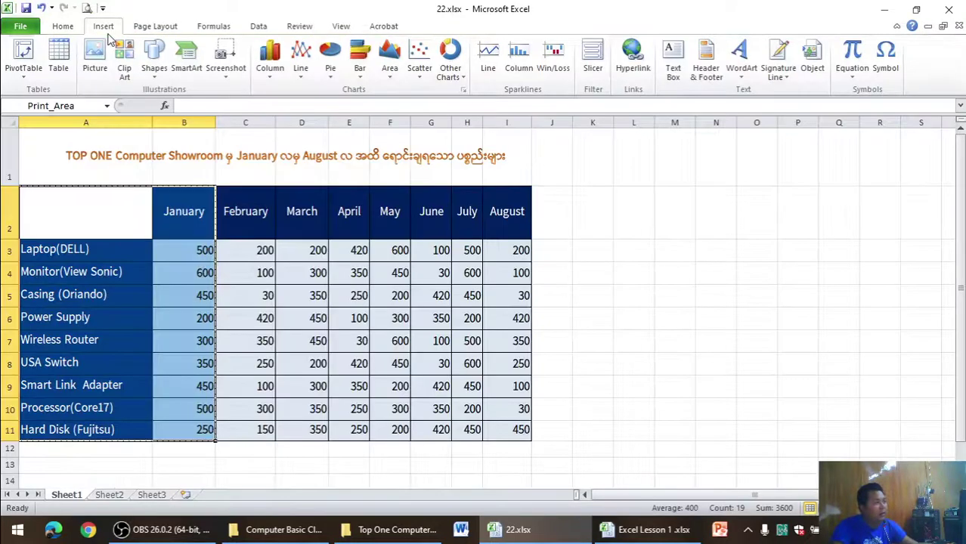
click(155, 26)
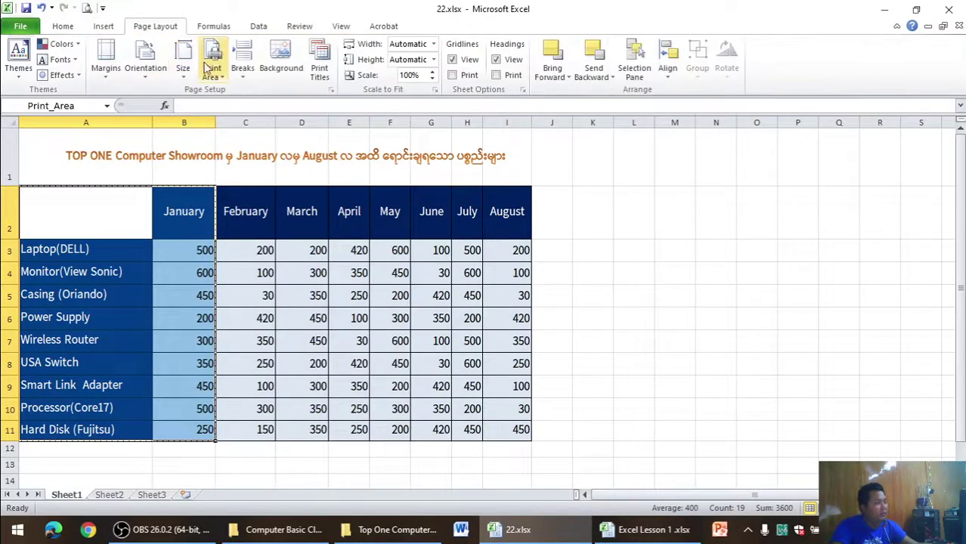
click(204, 75)
click(217, 108)
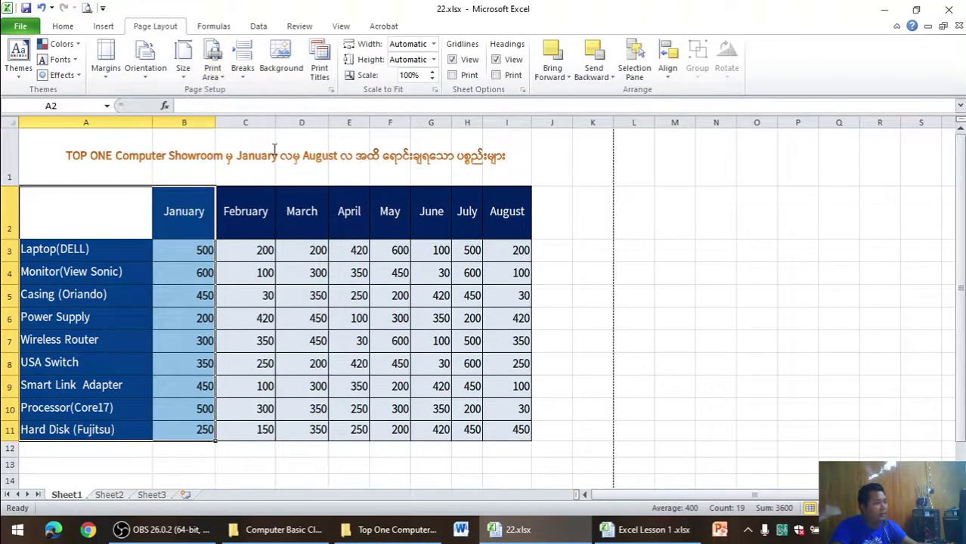
click(281, 278)
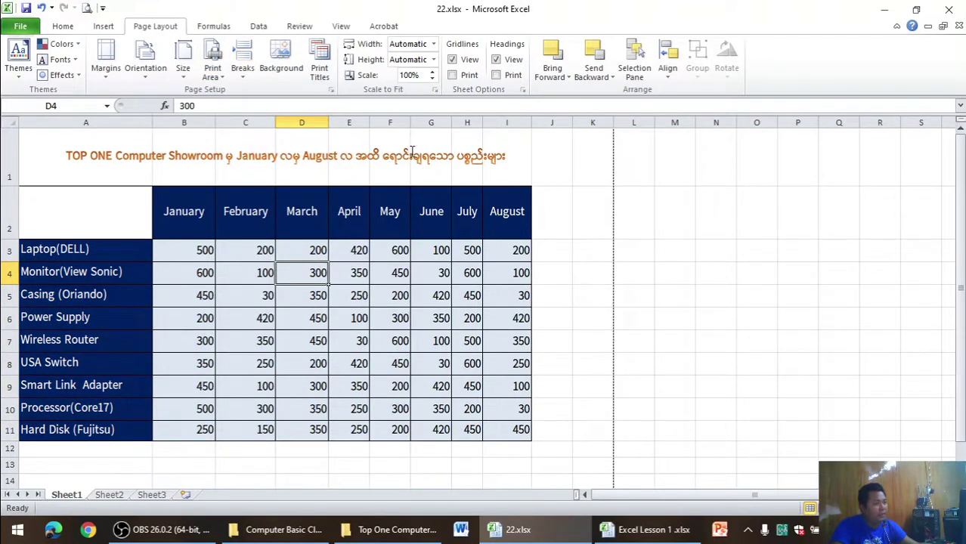
Step: Insert a page break before the June column and preview the two-page printout
click(429, 122)
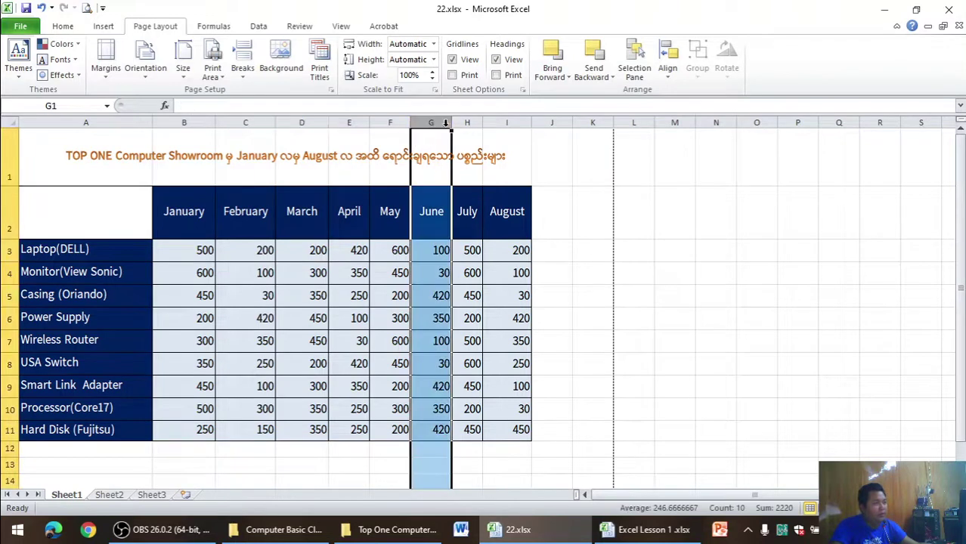
click(248, 59)
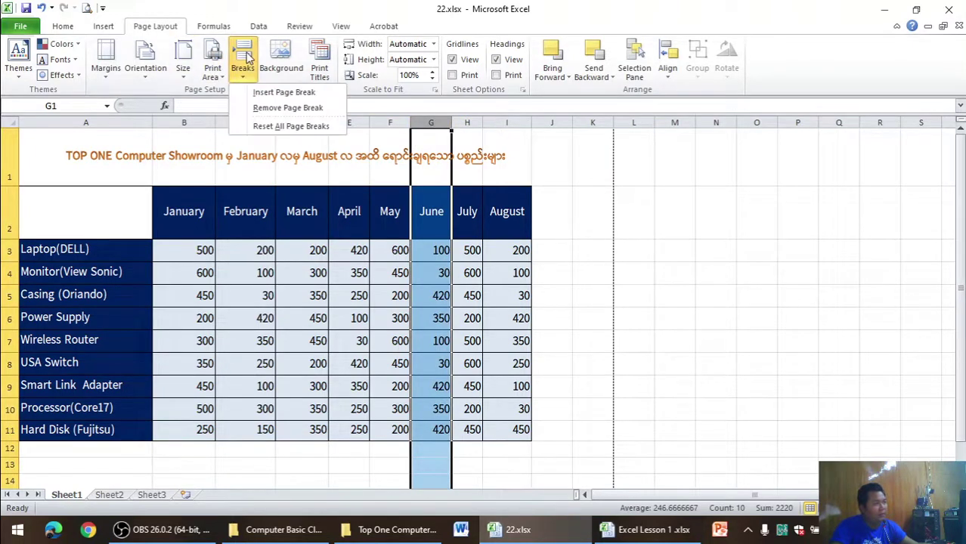
click(647, 216)
click(546, 225)
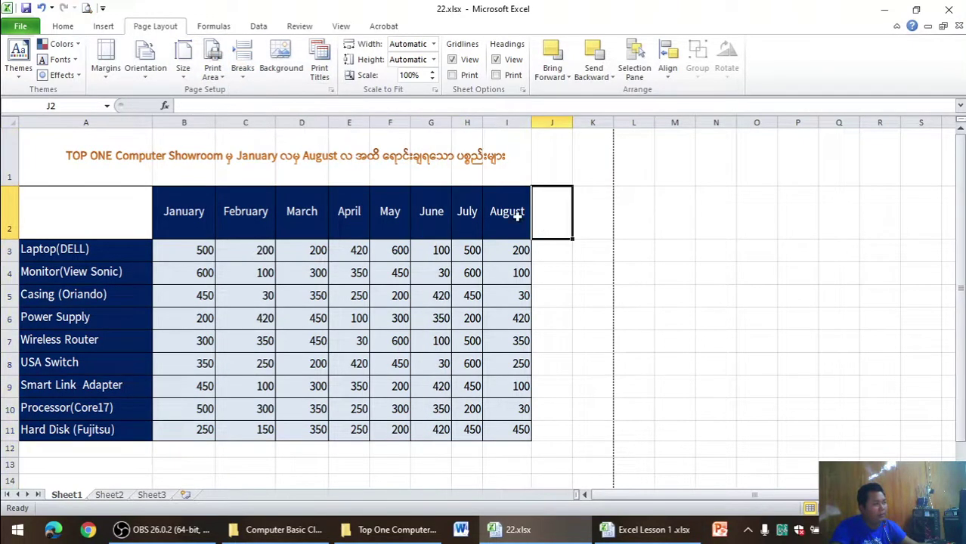
click(421, 122)
click(243, 62)
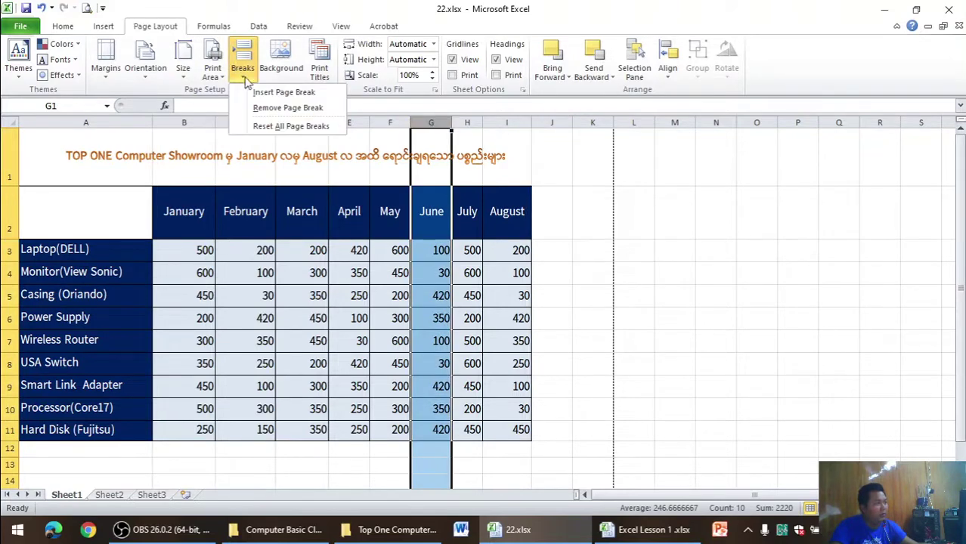
click(284, 93)
click(585, 209)
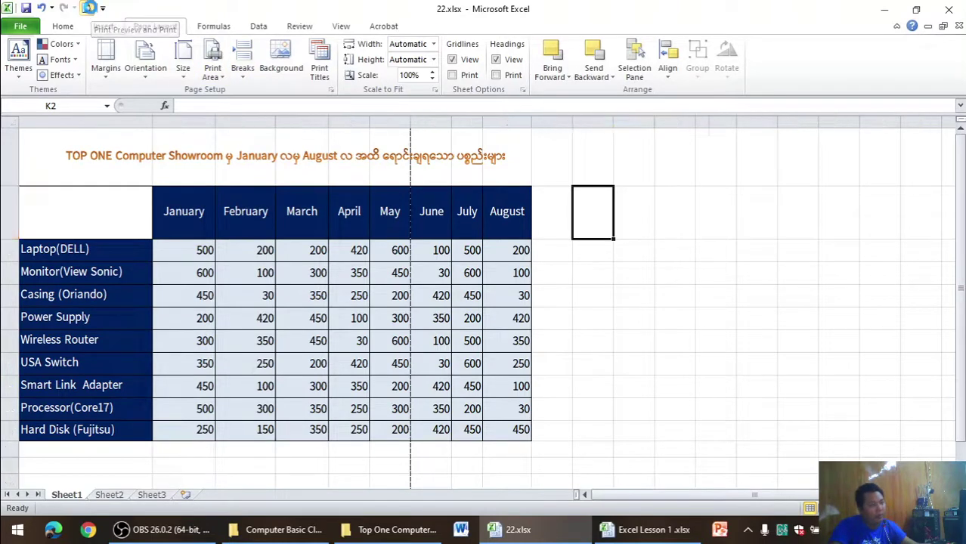
click(88, 8)
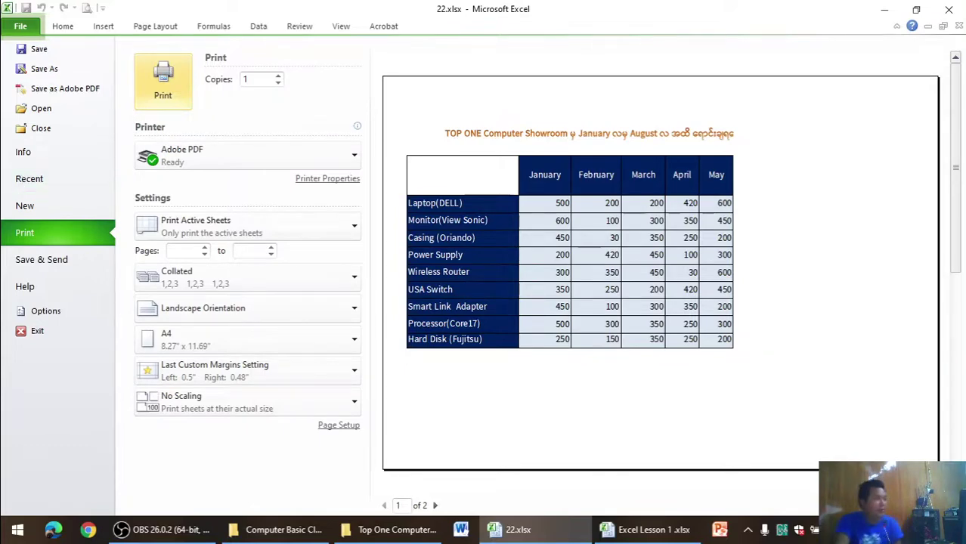
Step: Insert a page break at the B3:E5 selection and preview the result
click(74, 28)
drag(204, 251, 341, 285)
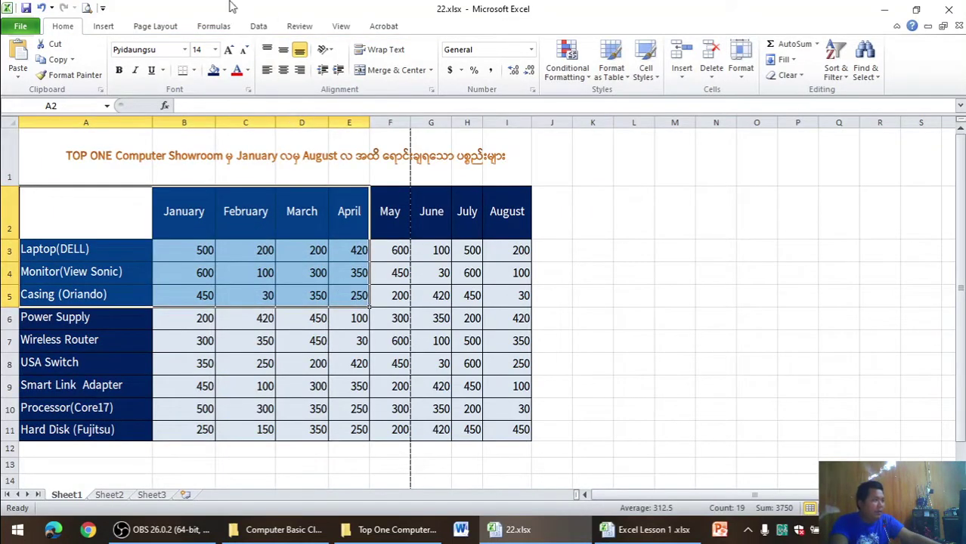
click(176, 27)
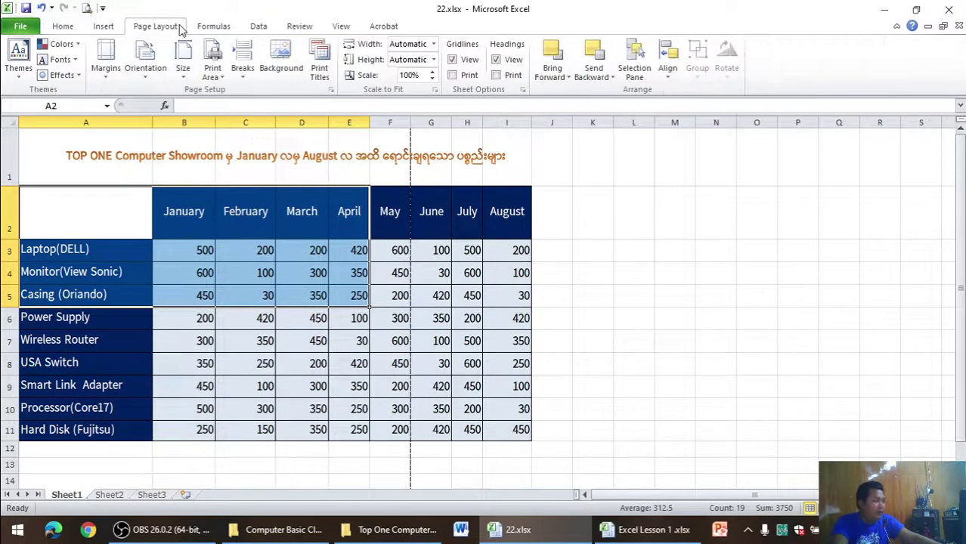
click(242, 62)
click(268, 93)
click(527, 255)
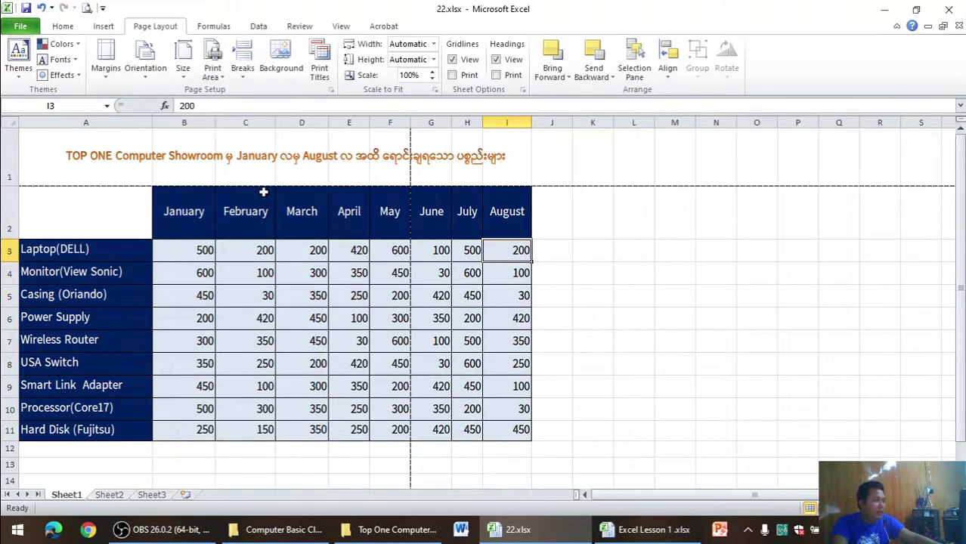
click(87, 8)
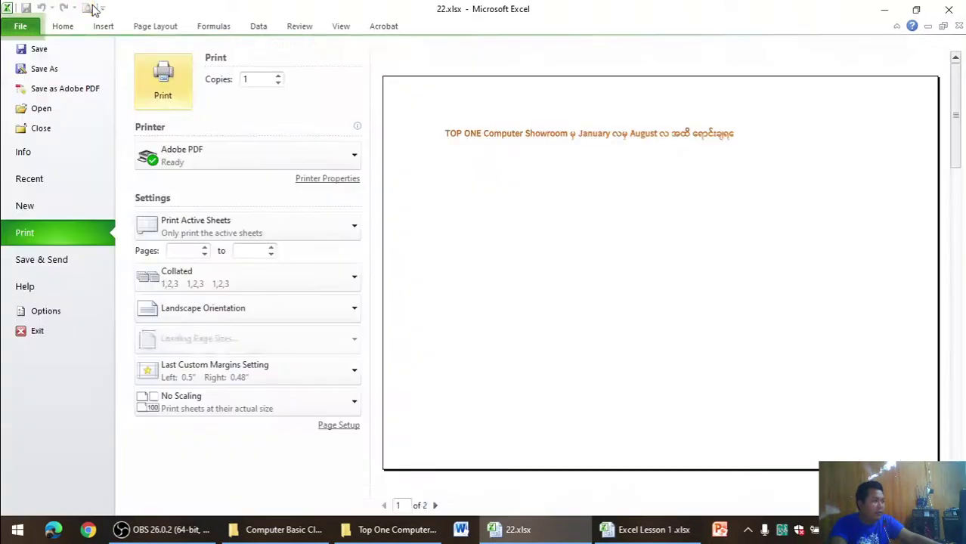
Step: Recheck the print preview, then reset all page breaks on the sheet
click(67, 27)
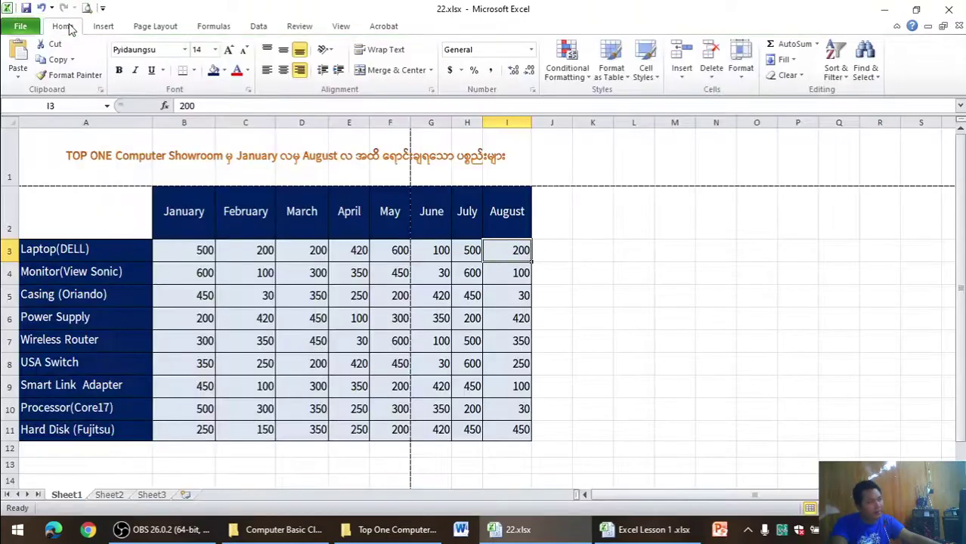
click(87, 8)
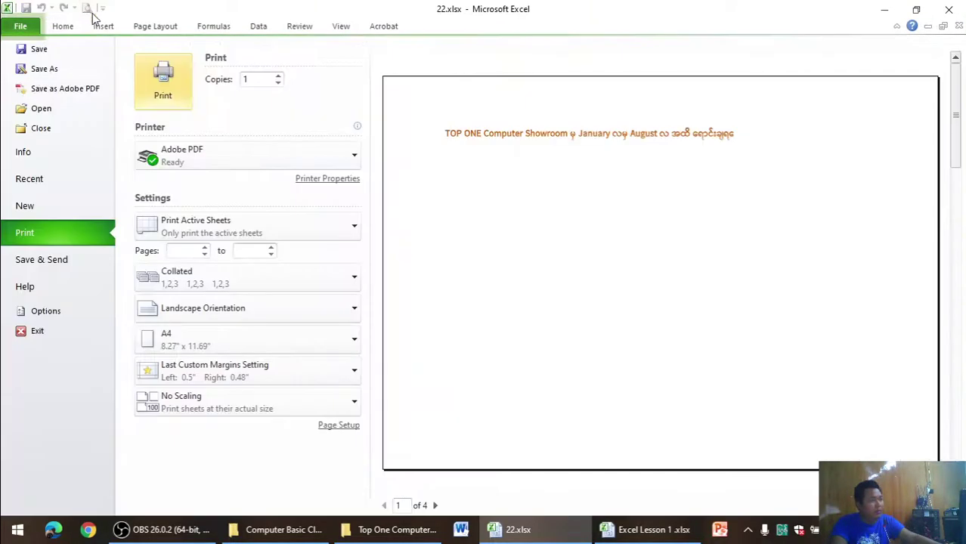
click(59, 28)
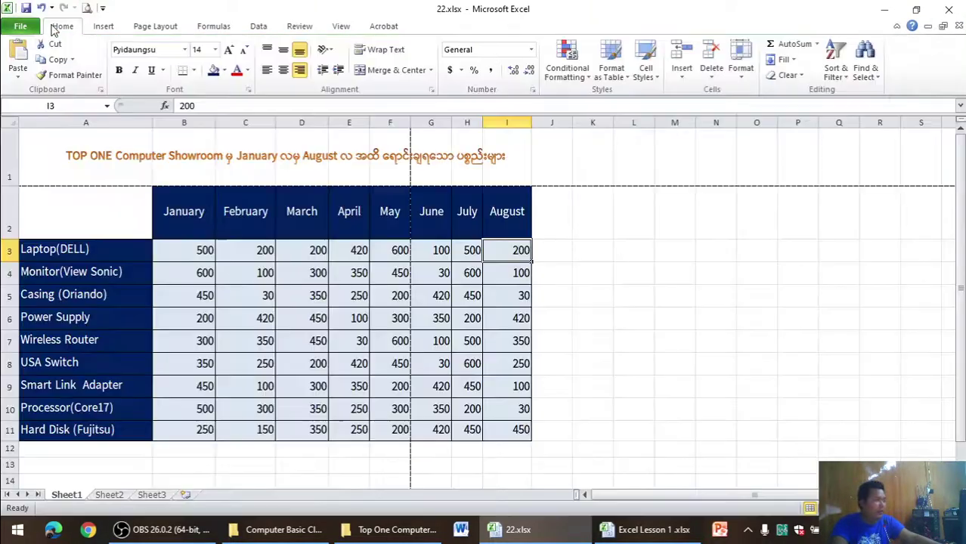
click(157, 32)
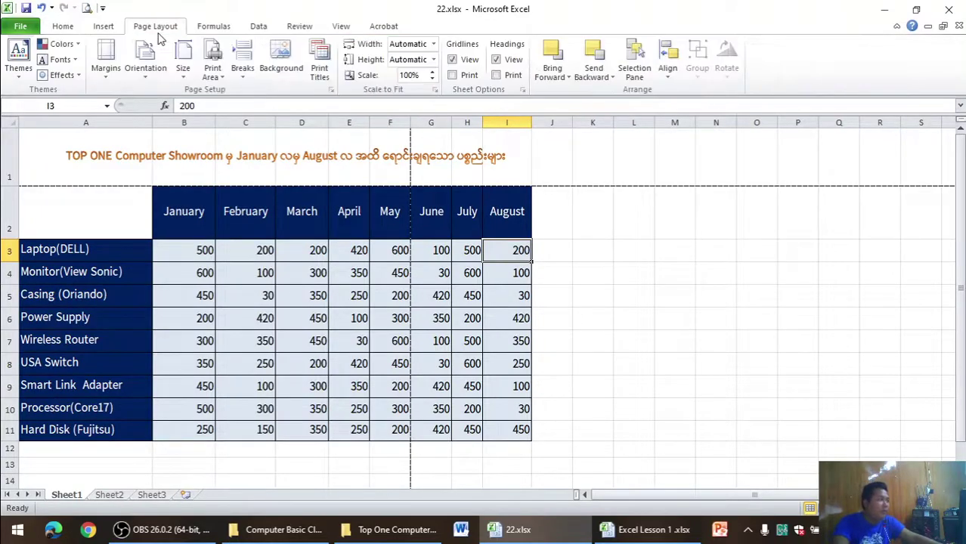
click(244, 70)
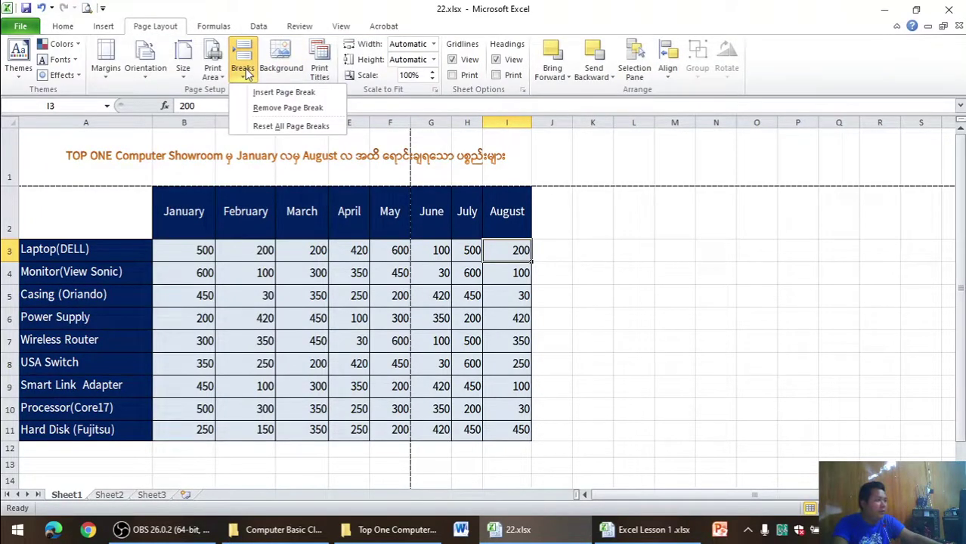
click(286, 127)
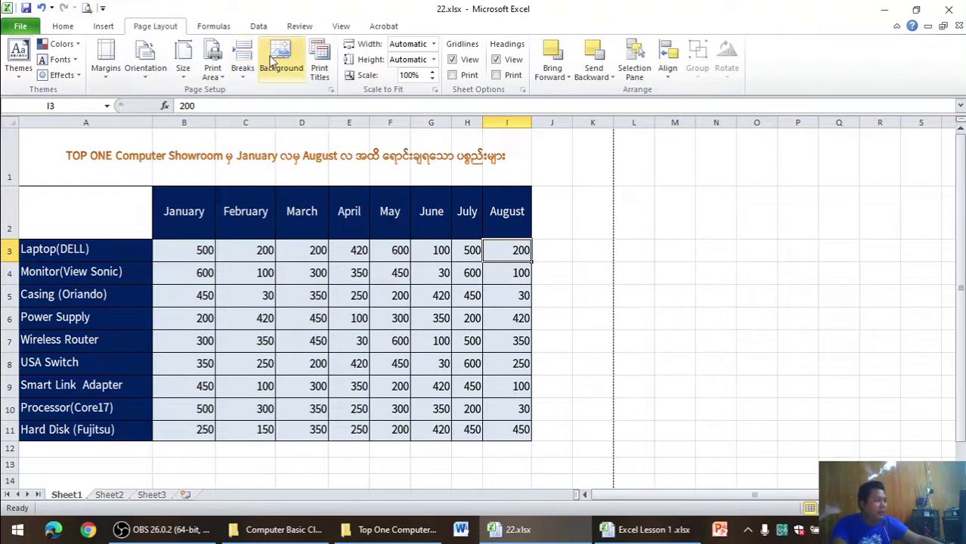
click(280, 68)
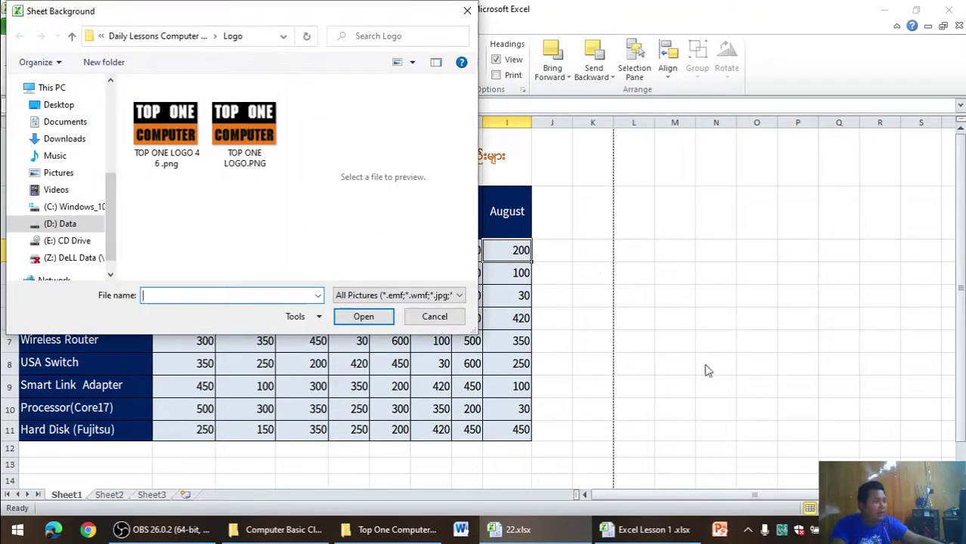
mouse_move(64, 181)
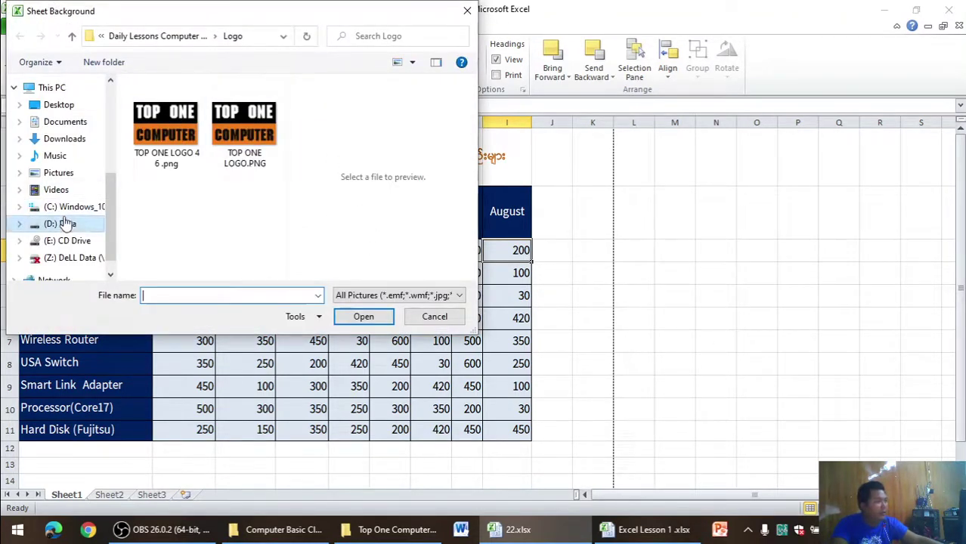
Step: Browse the photo, Typing Photo and Using Widwos Tolimosa folders in the Sheet Background picker
click(72, 35)
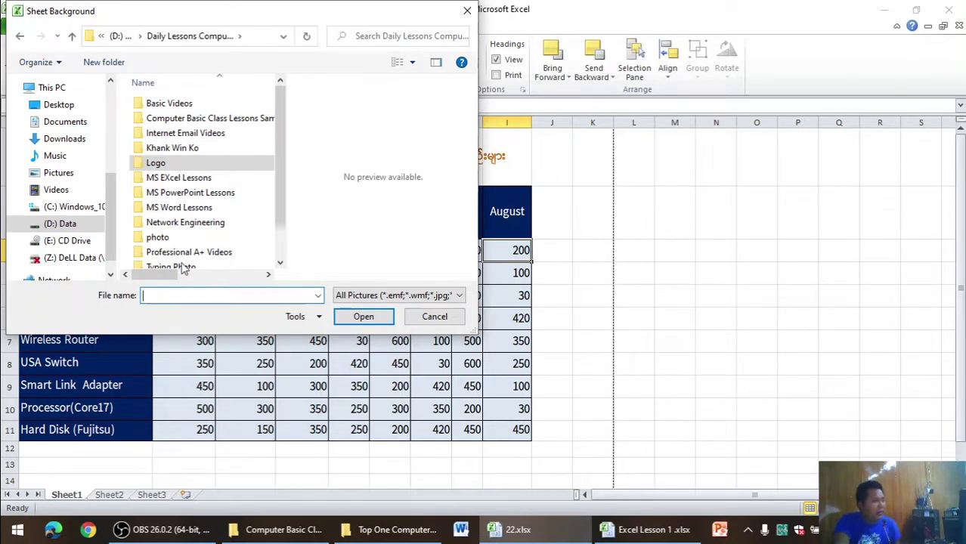
double_click(178, 237)
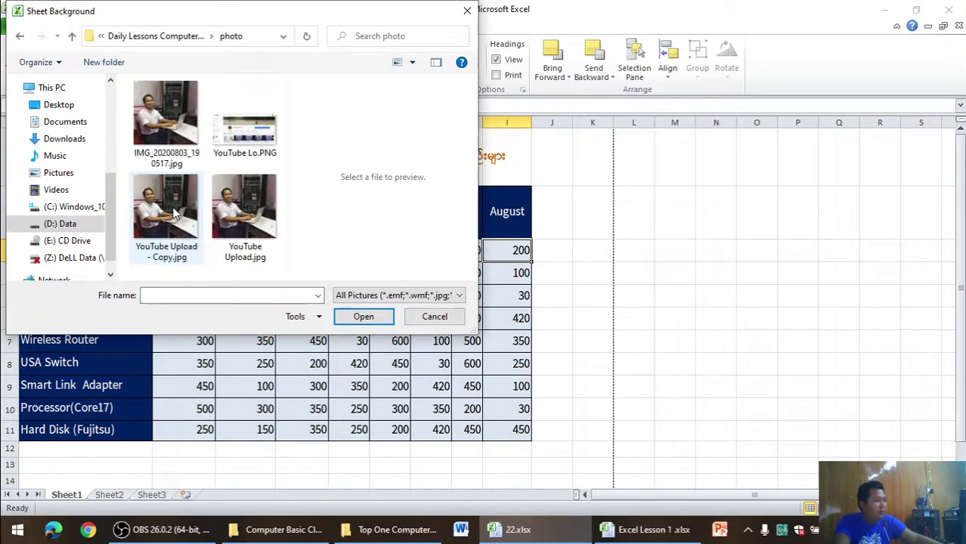
click(71, 35)
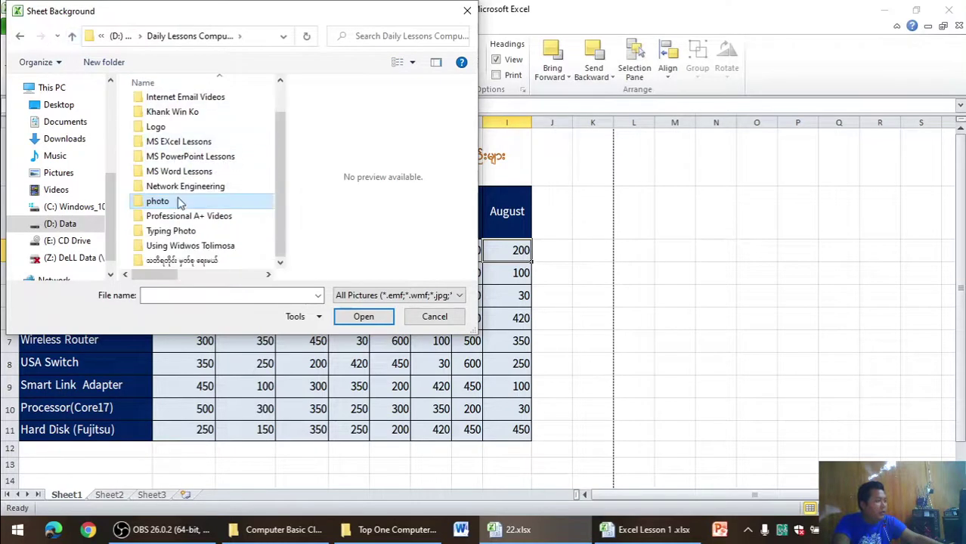
double_click(171, 231)
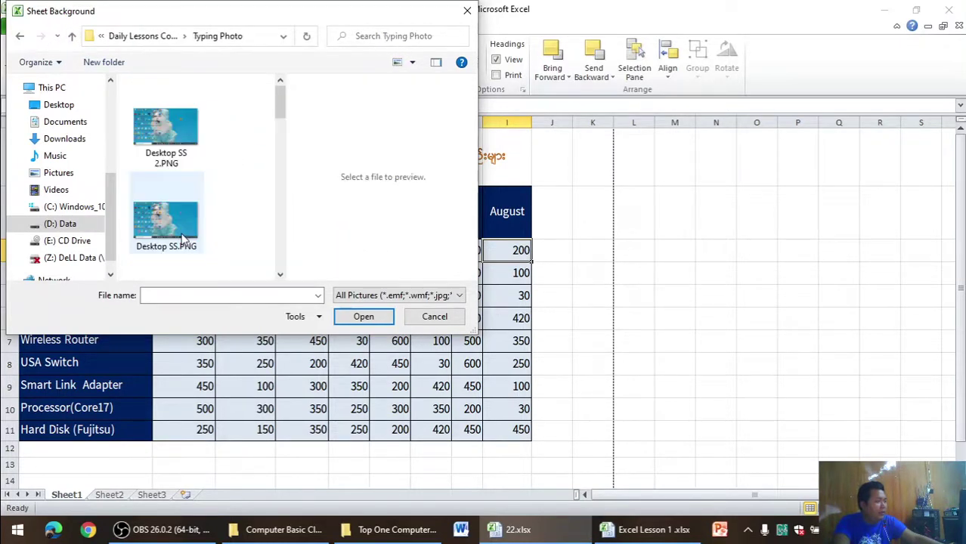
click(71, 36)
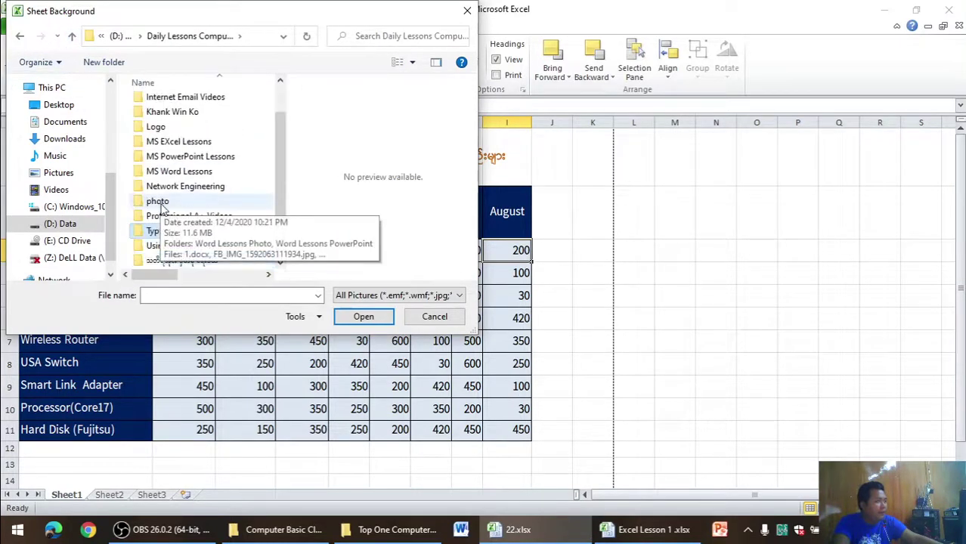
double_click(193, 246)
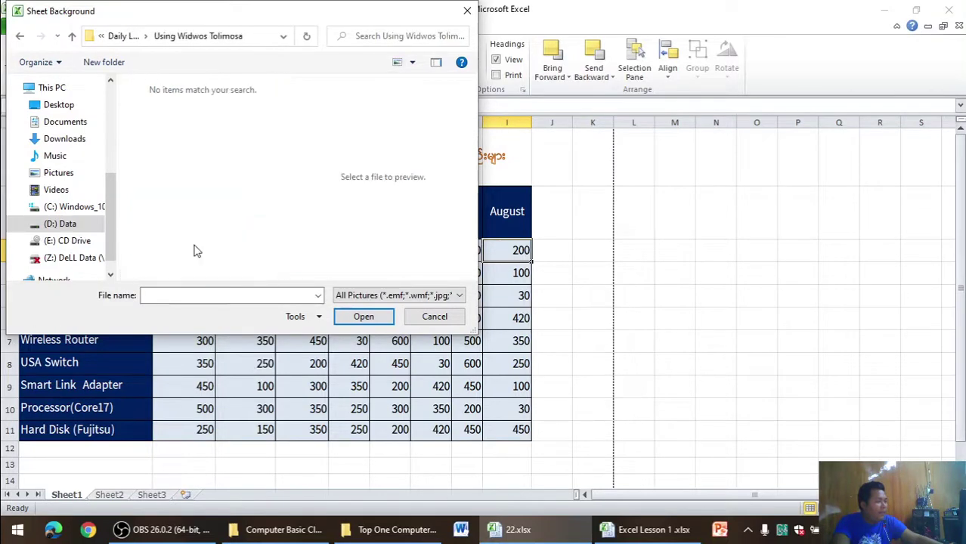
click(71, 36)
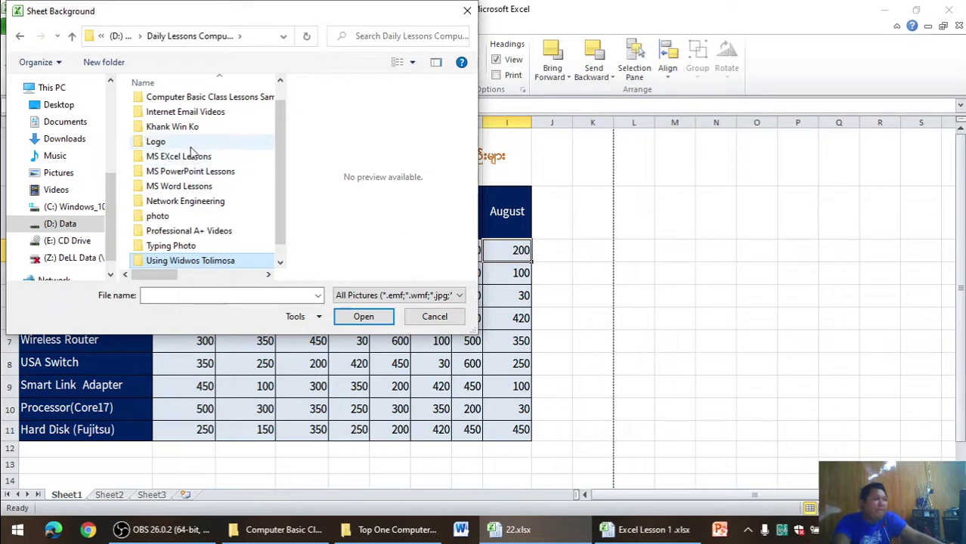
scroll(194, 155, up, 1)
Step: Look through basic class lessons and Basic Videos, then pick TOP ONE LOGO 4 6 .png in Logo
double_click(196, 121)
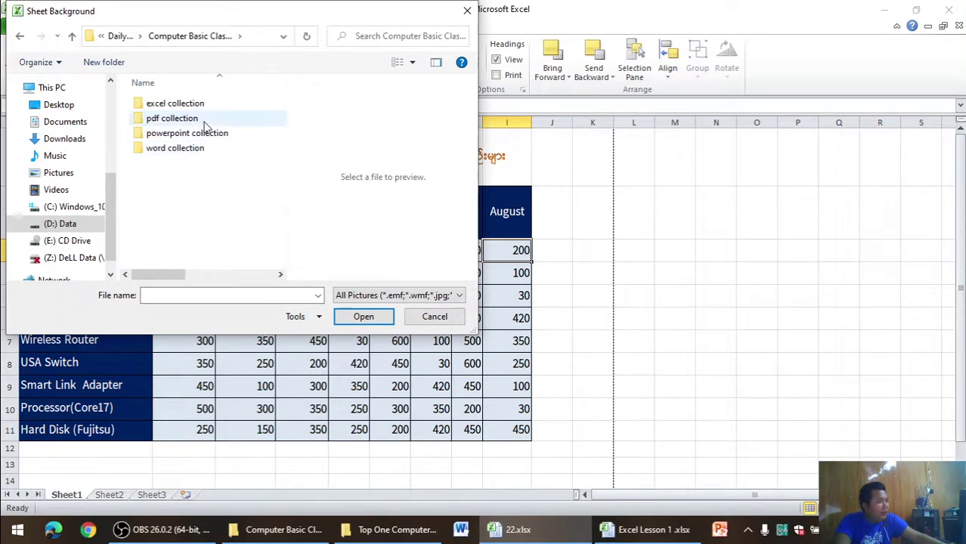
click(203, 106)
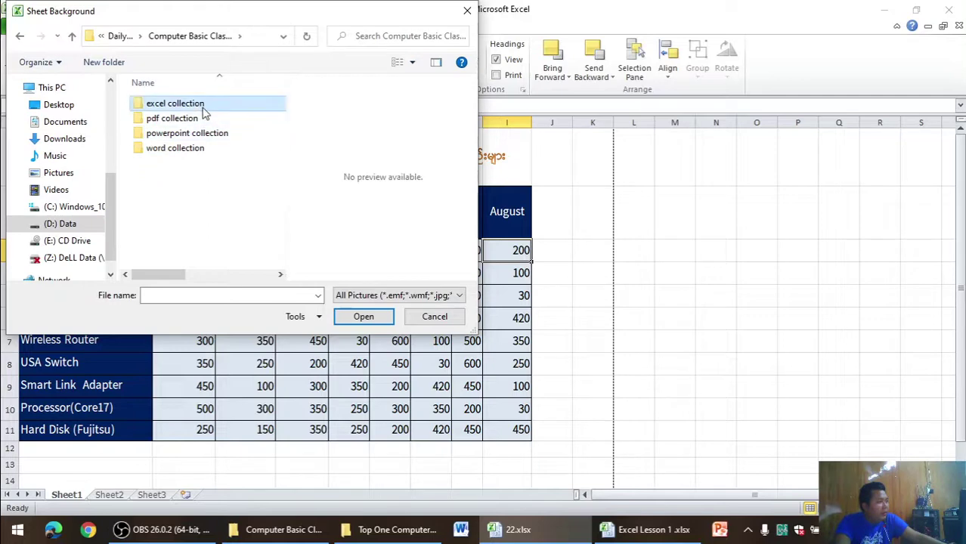
click(72, 35)
double_click(150, 103)
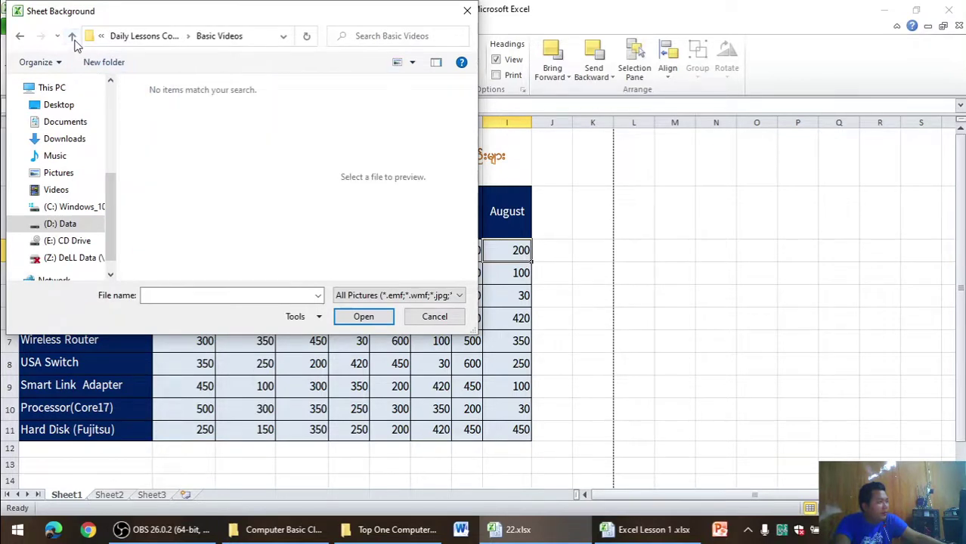
click(71, 36)
double_click(155, 158)
click(161, 161)
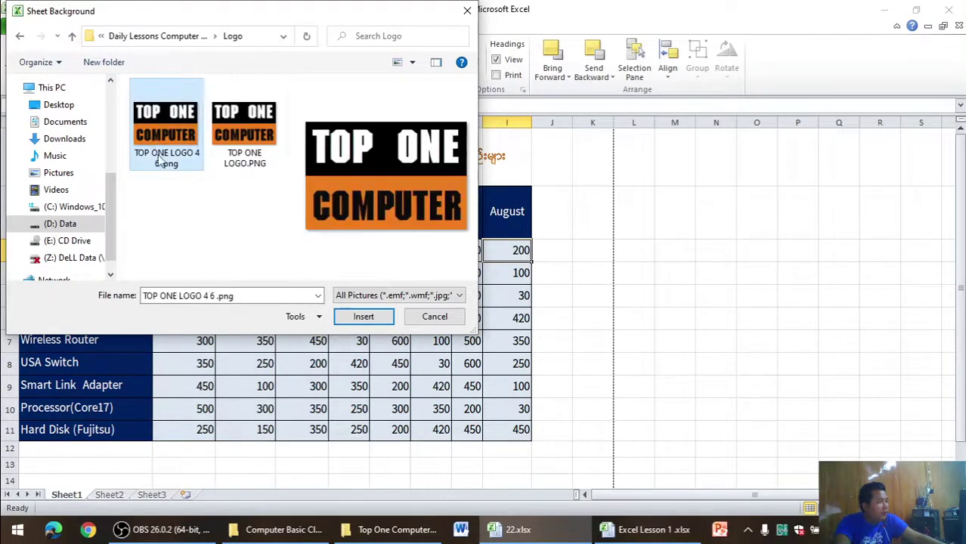
Step: Insert the TOP ONE logo as the sheet background and check the print preview
click(356, 317)
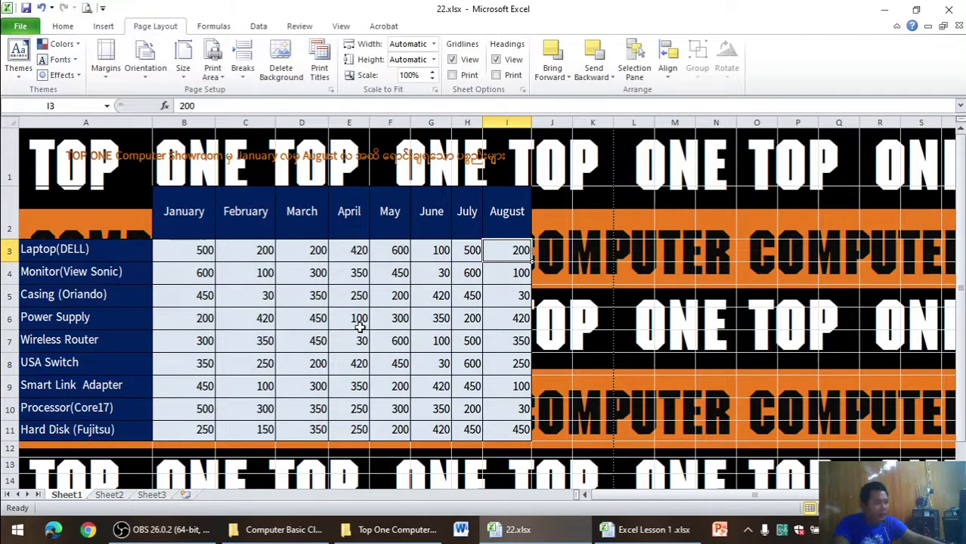
click(87, 9)
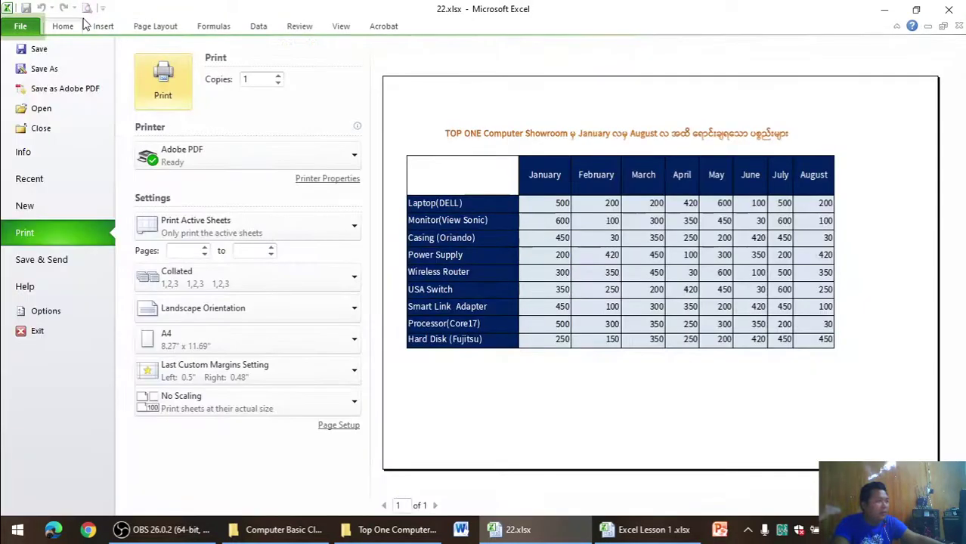
key(Escape)
Step: Switch to Sheet2 and back to Sheet1, scrolling to confirm the tiled logo background
click(61, 27)
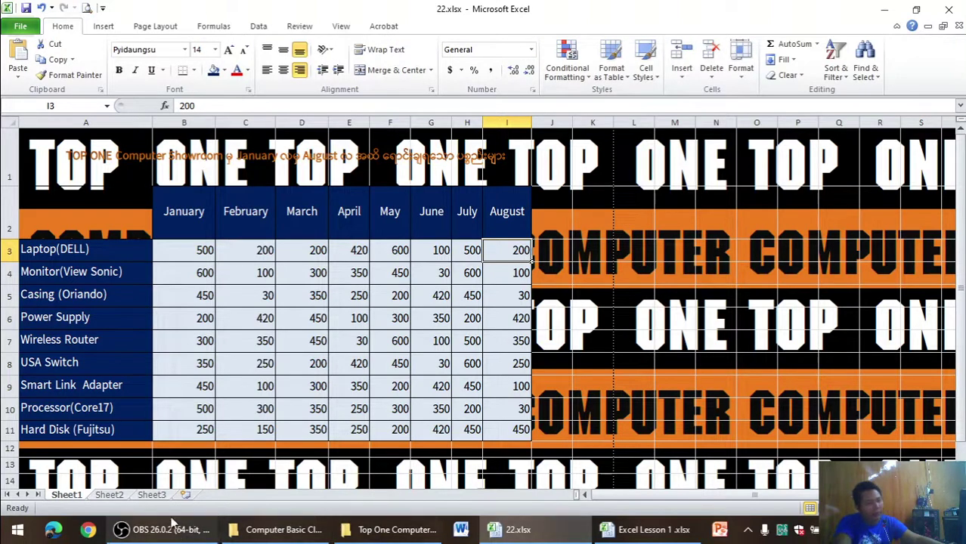
click(110, 496)
click(70, 496)
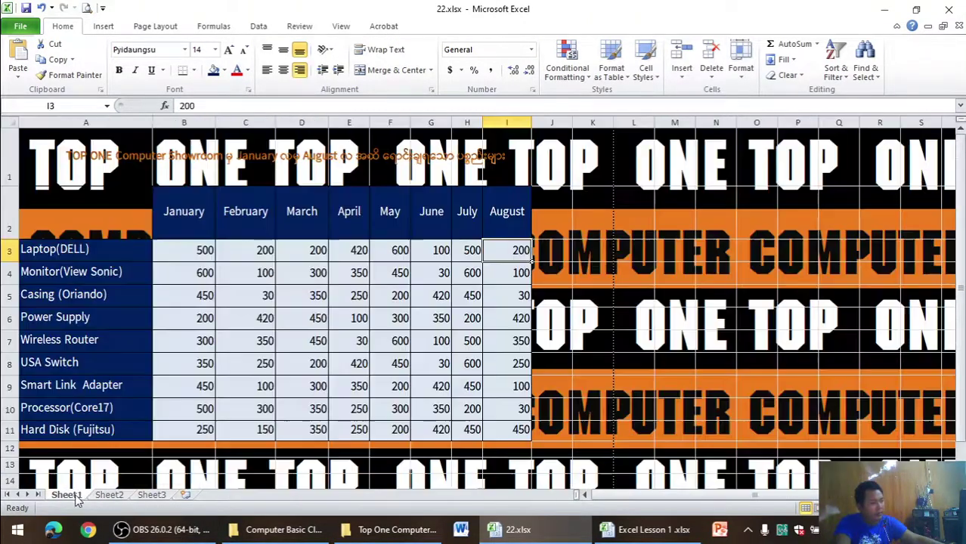
scroll(726, 428, down, 1)
scroll(725, 428, down, 2)
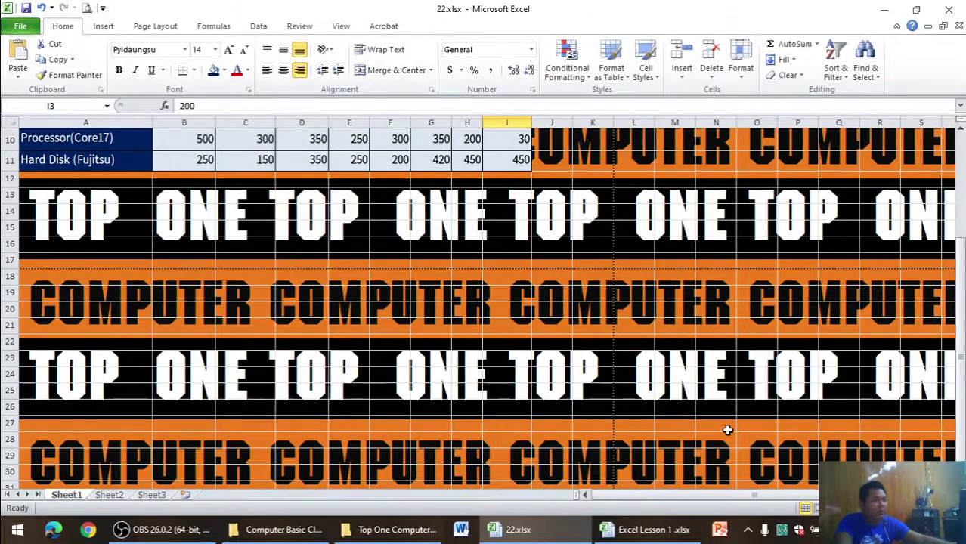
scroll(726, 427, up, 2)
scroll(657, 421, up, 1)
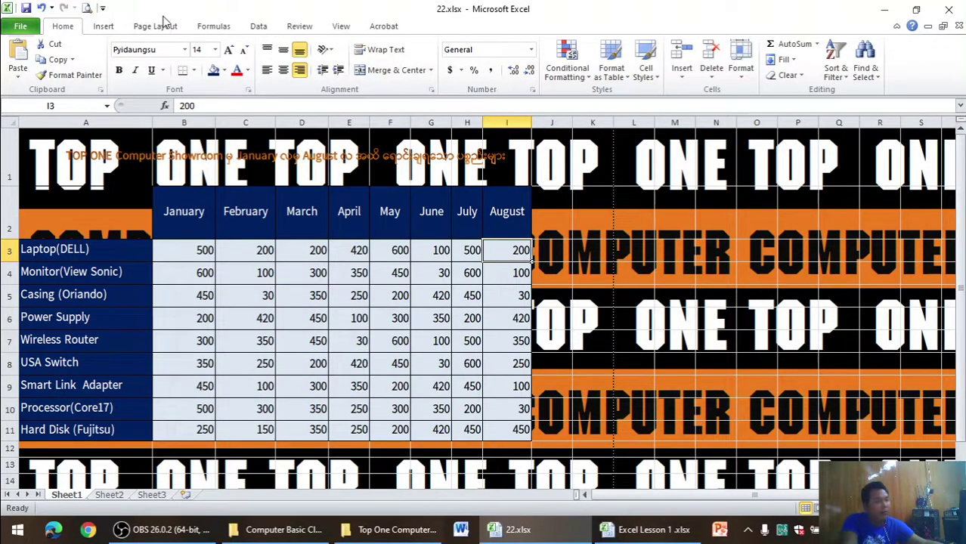
click(165, 27)
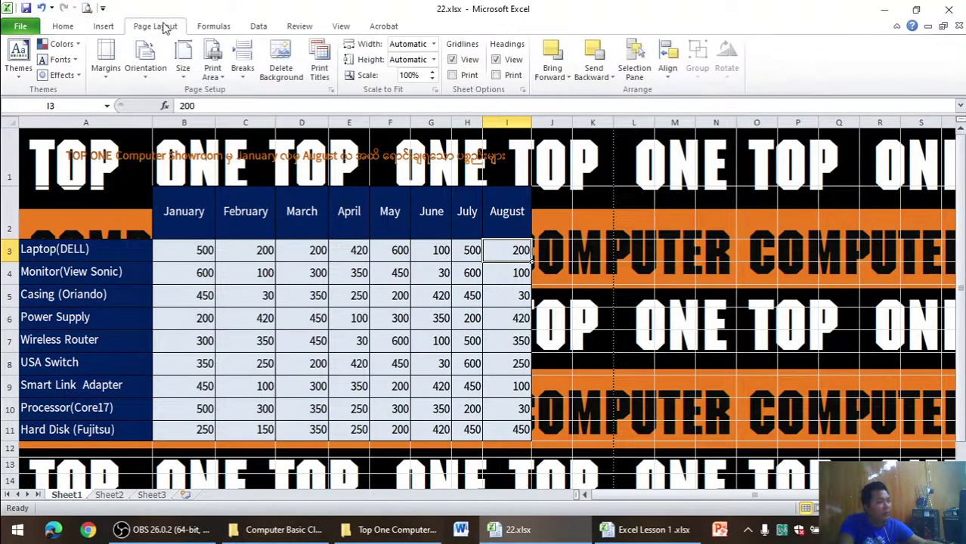
click(293, 82)
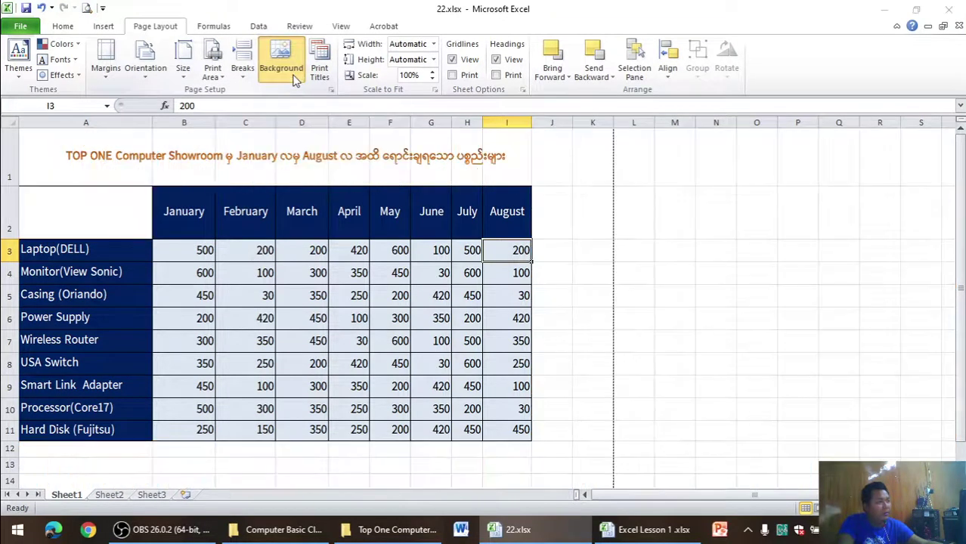
click(293, 82)
click(467, 10)
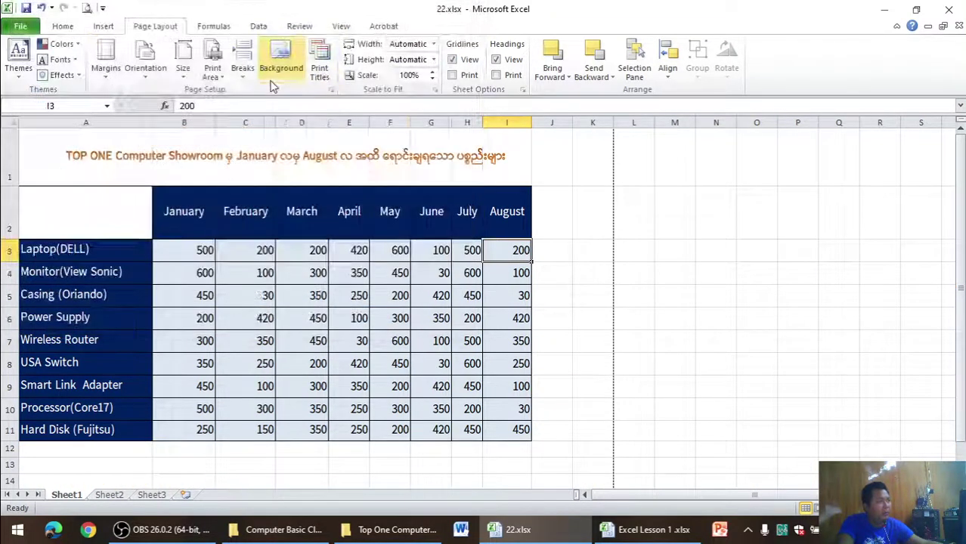
click(319, 70)
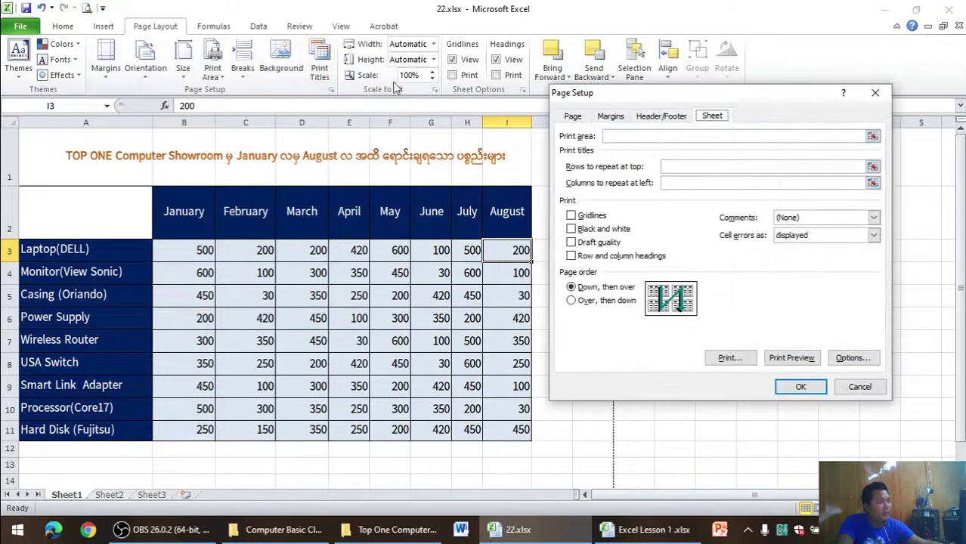
click(877, 93)
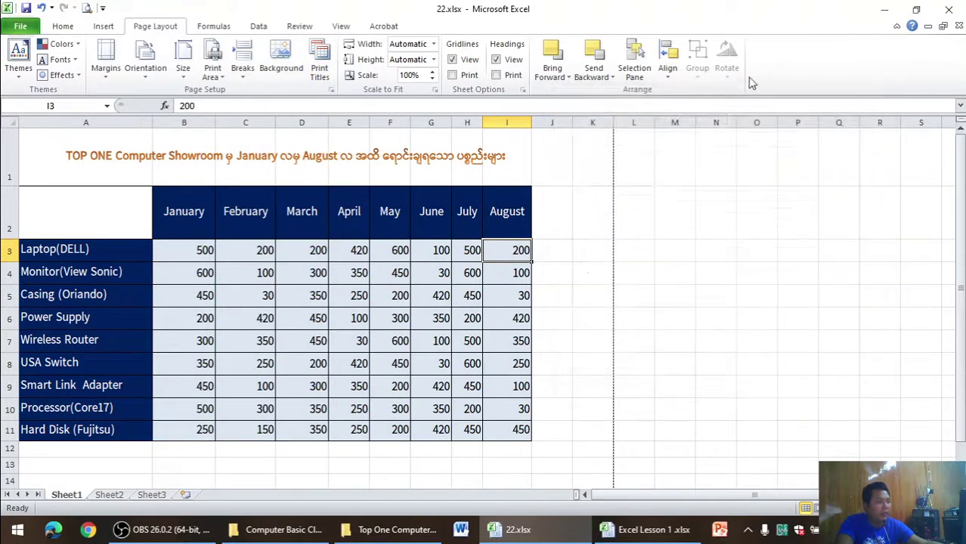
Step: Toggle the on-screen gridlines and headings off and back on
click(453, 61)
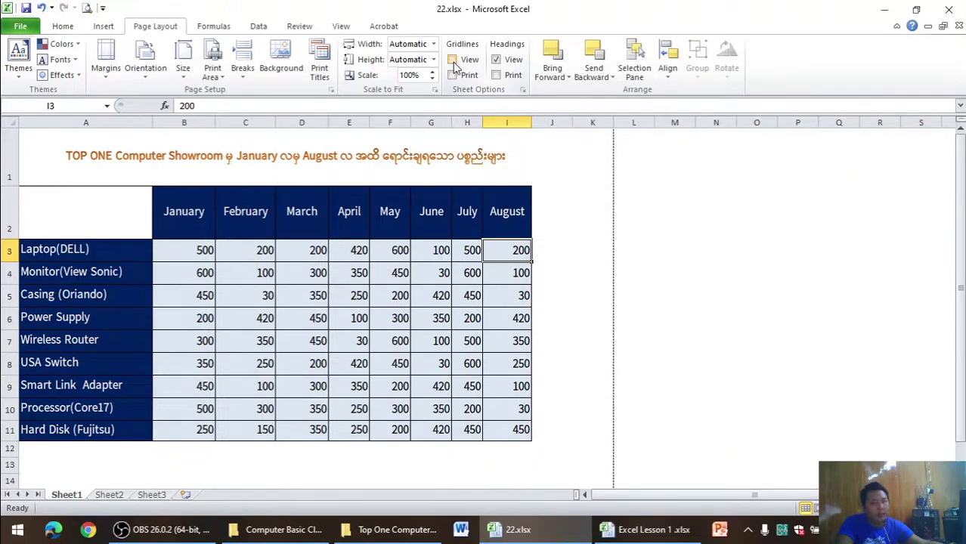
click(496, 60)
click(497, 60)
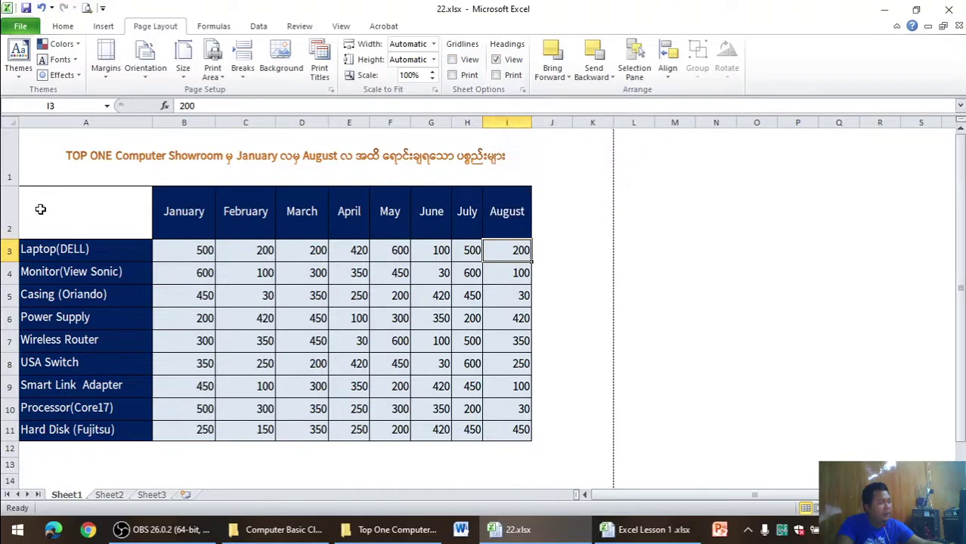
click(504, 63)
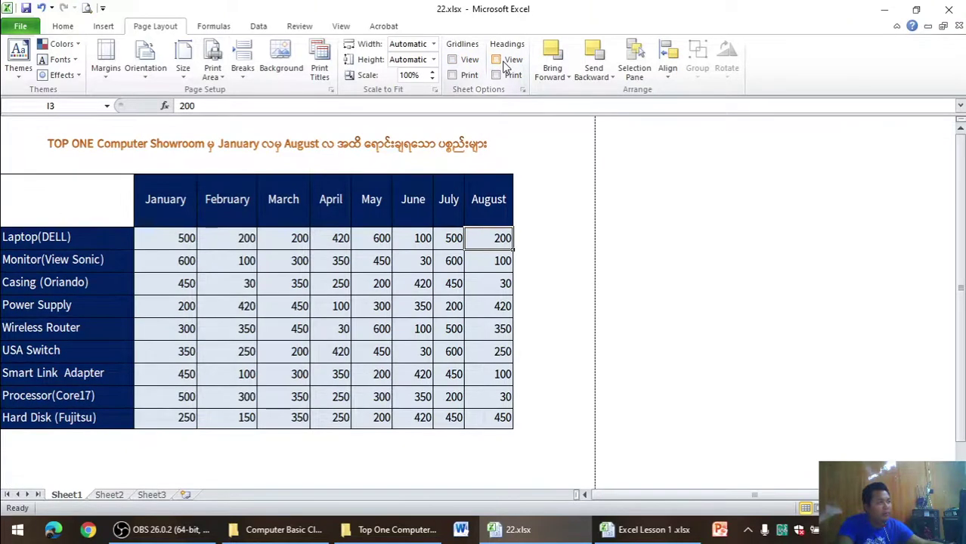
click(505, 64)
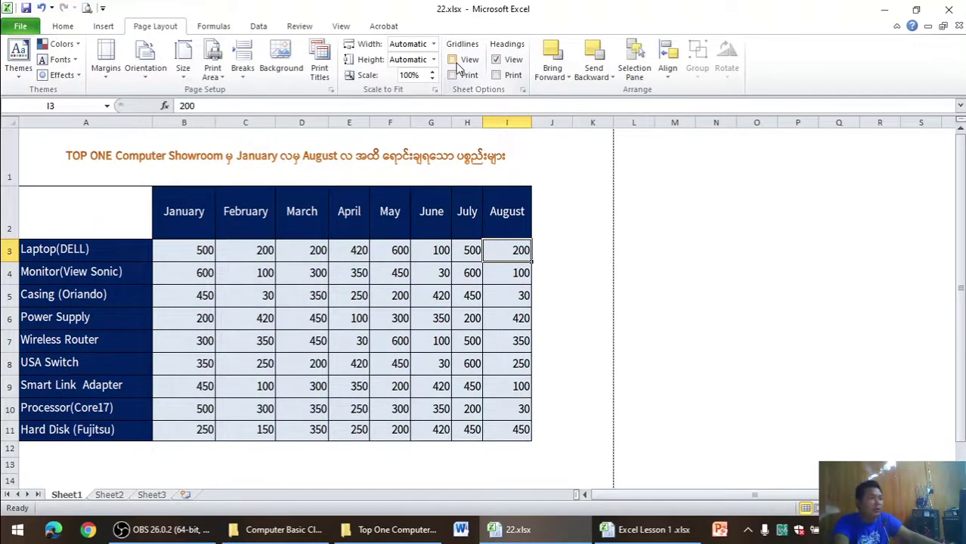
click(461, 62)
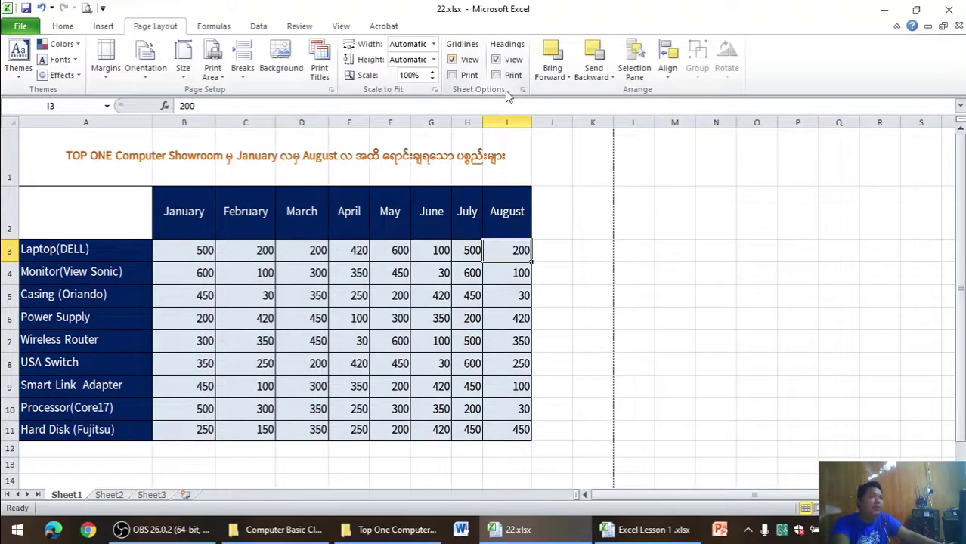
Step: Turn on printing of row and column headings and check it in Print Preview
click(87, 8)
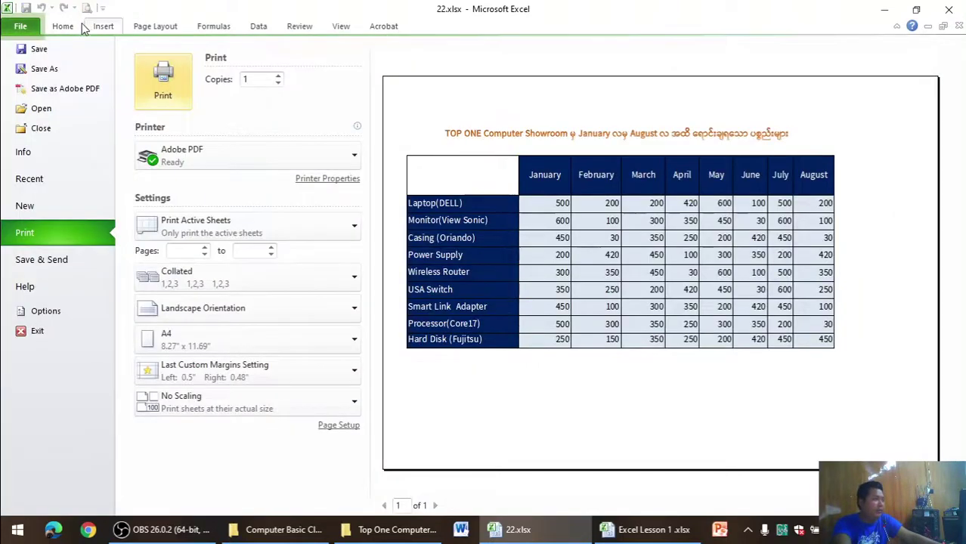
click(161, 27)
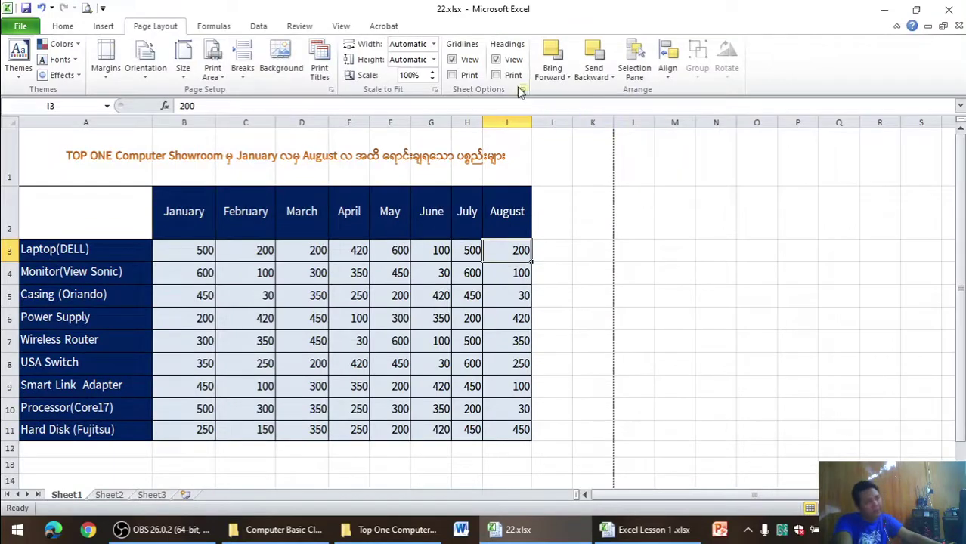
click(497, 76)
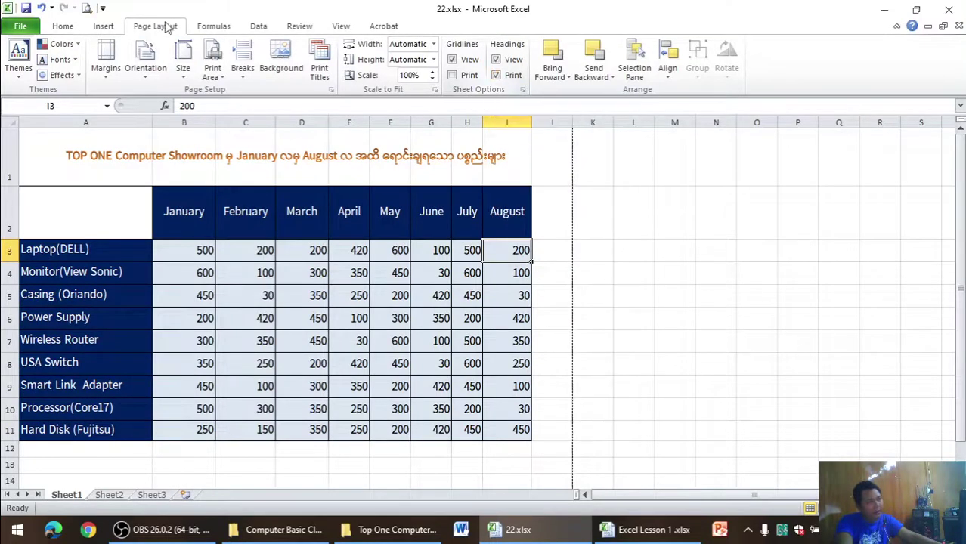
click(87, 9)
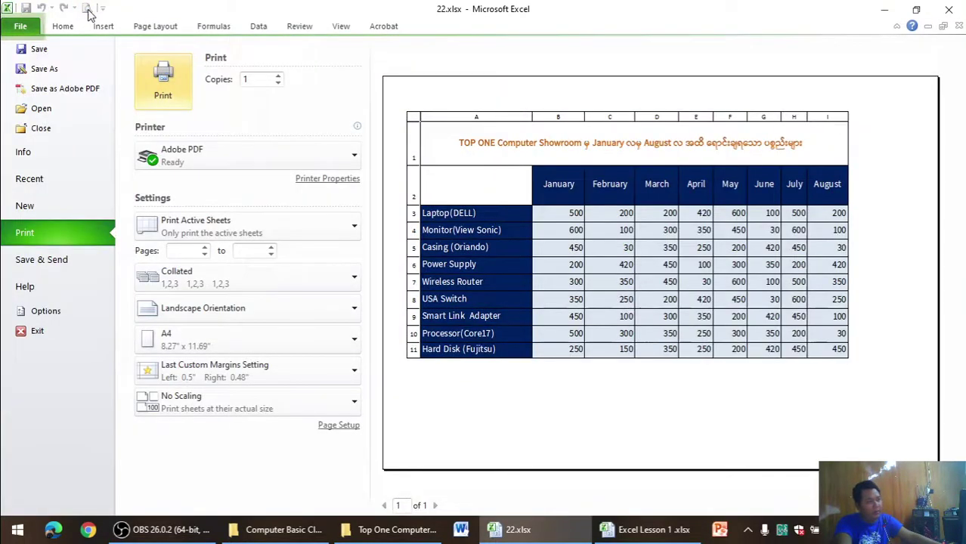
click(68, 26)
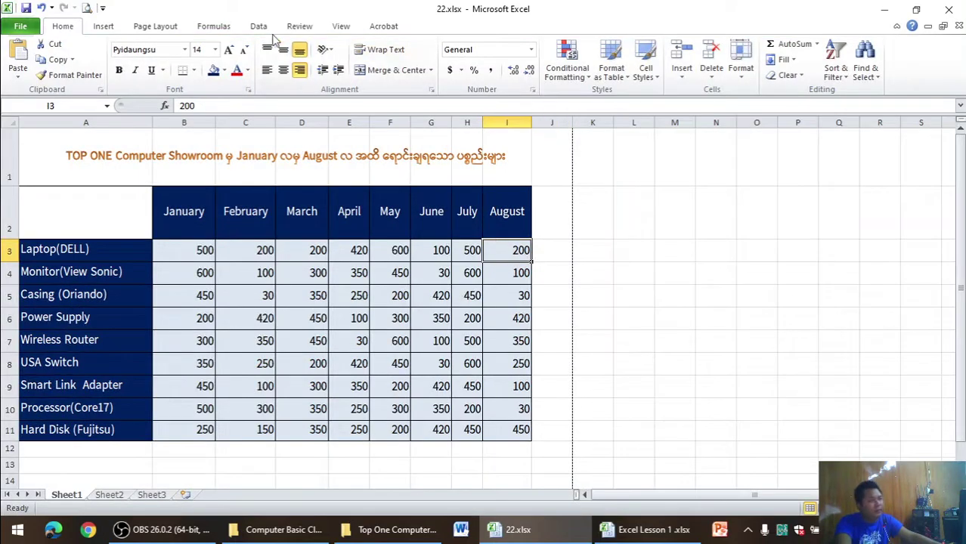
Step: Preview the sheet with printed gridlines, then turn gridline printing back off
click(155, 26)
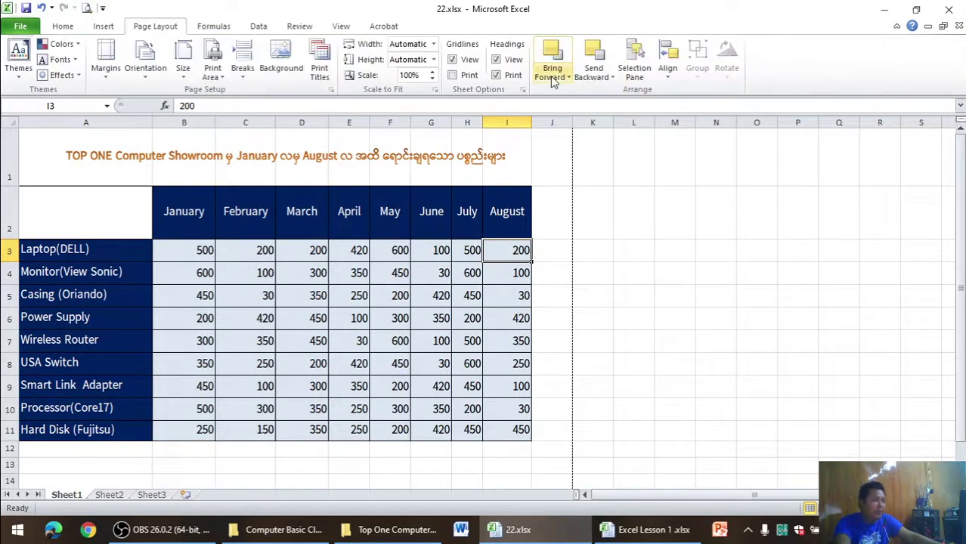
click(452, 76)
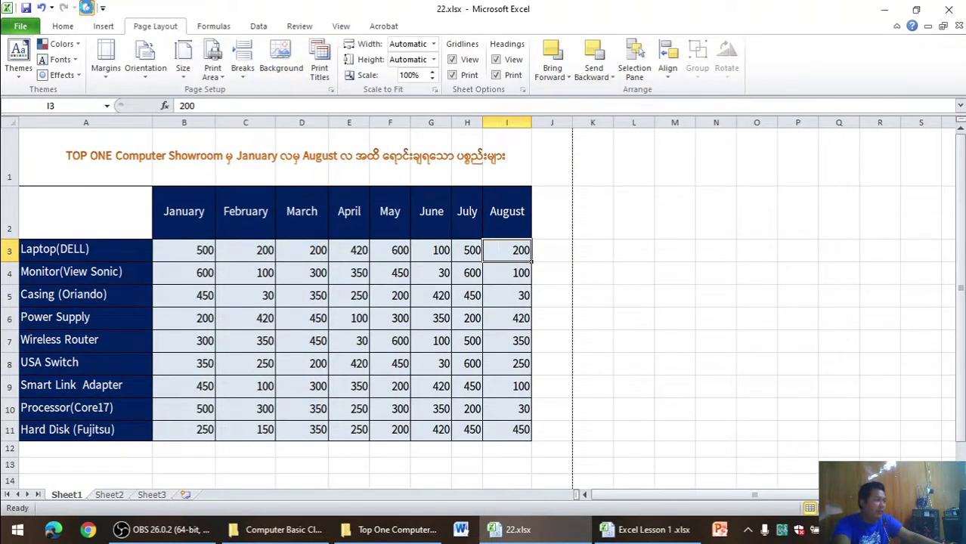
click(86, 7)
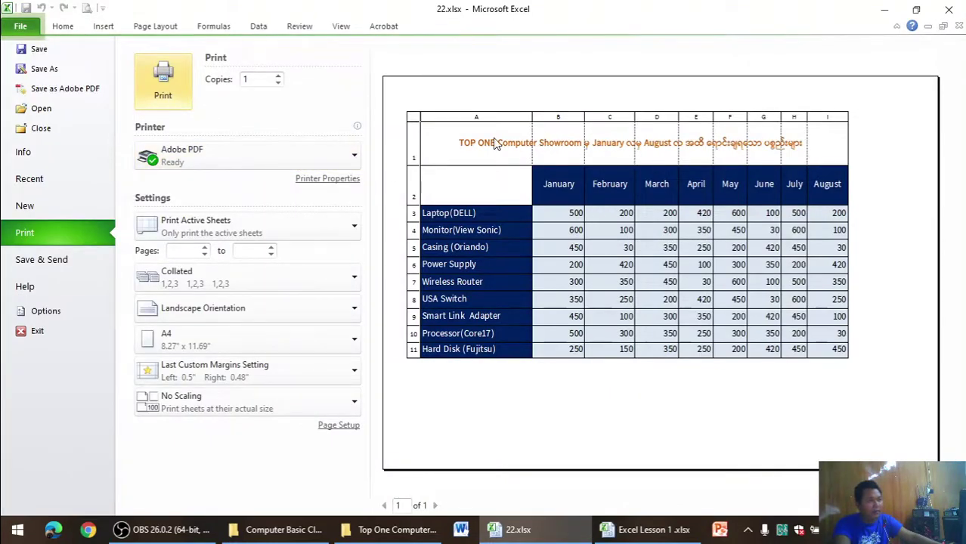
click(62, 27)
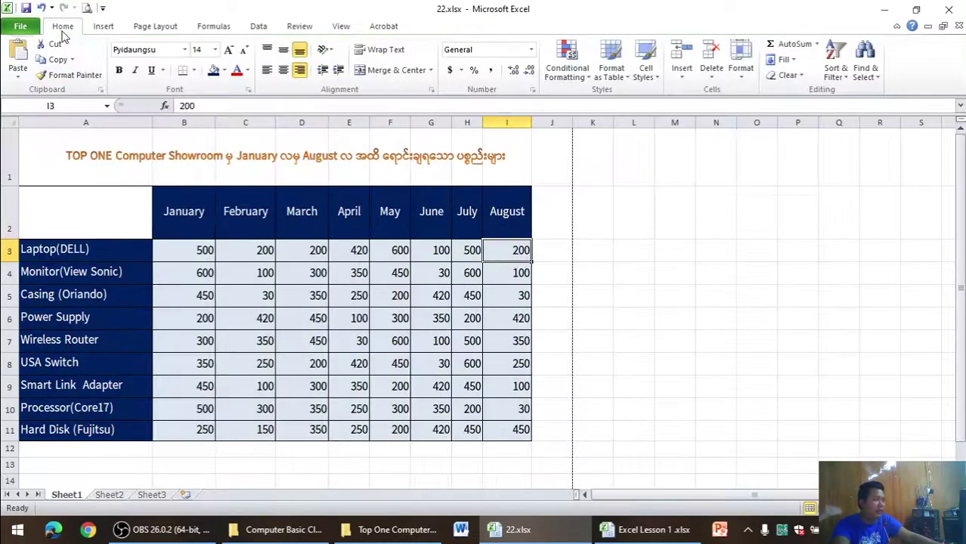
click(156, 27)
click(452, 76)
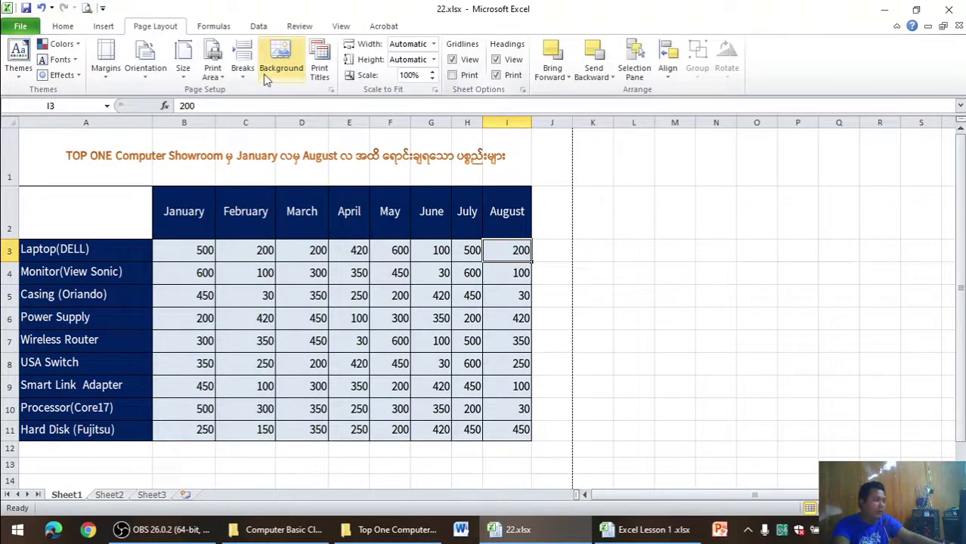
click(85, 10)
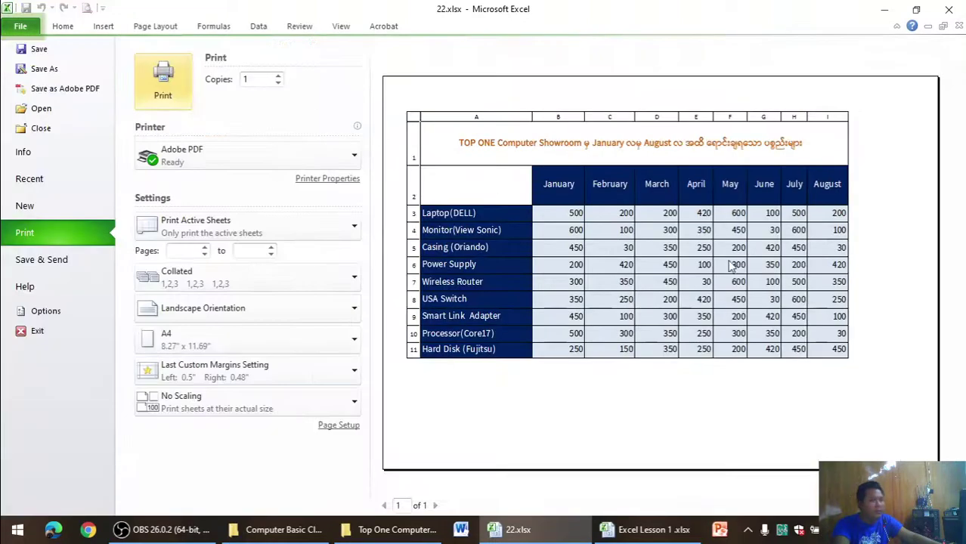
click(109, 26)
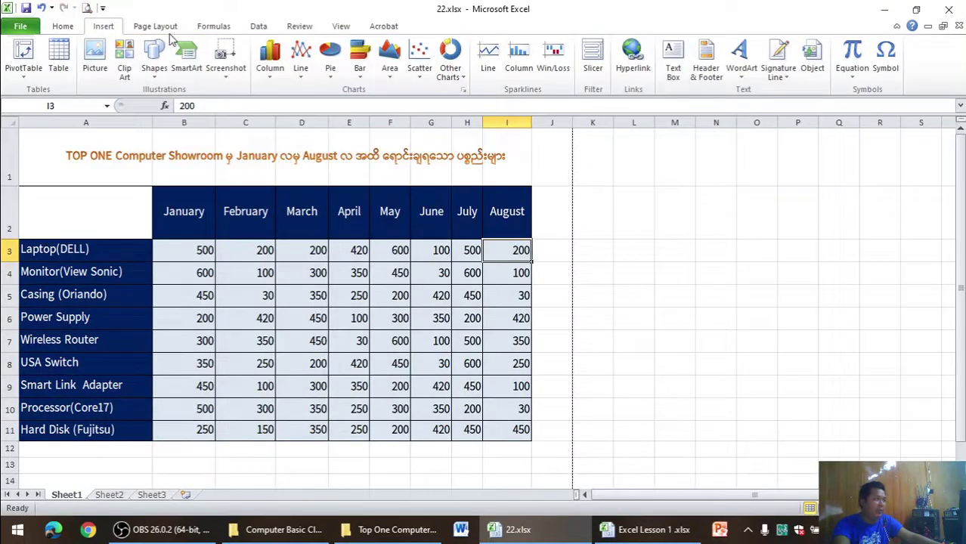
Step: Turn off Headings Print in the Page Layout Sheet Options
click(155, 27)
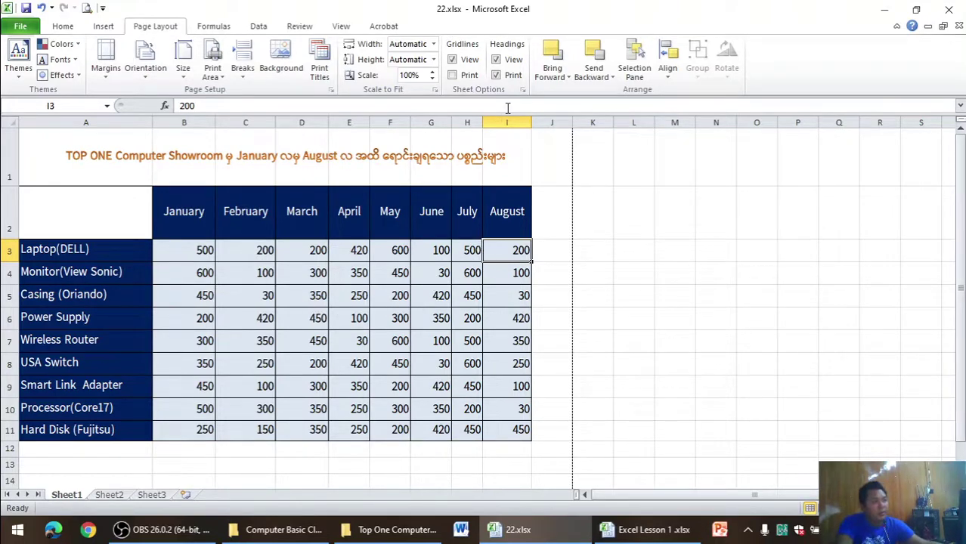
click(496, 76)
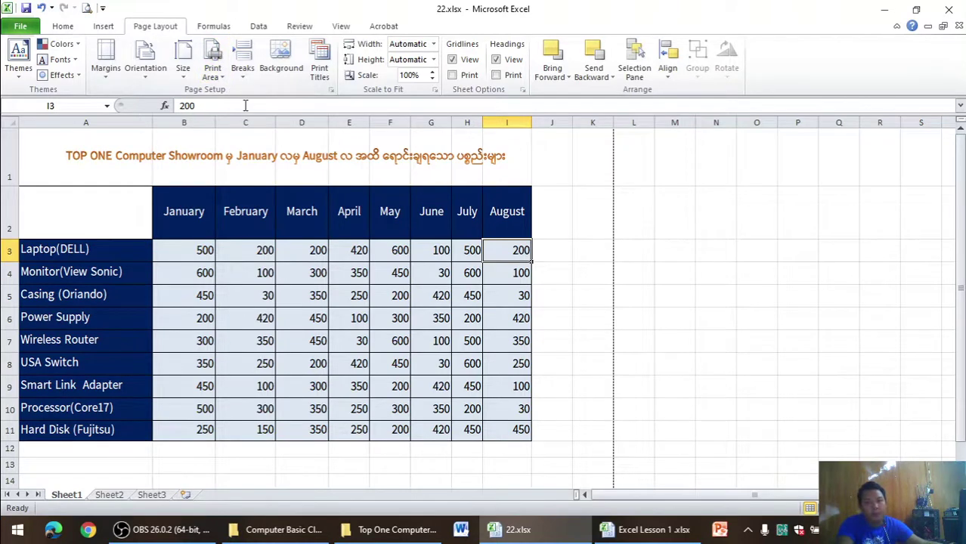
Step: Browse the Formulas, Data, Review, View and Acrobat tabs, ending on Formulas
click(227, 29)
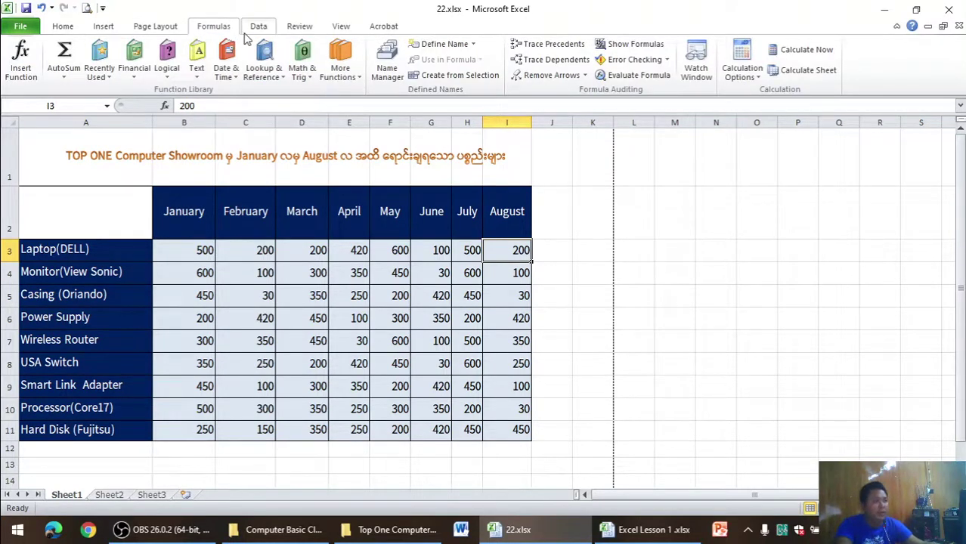
click(271, 27)
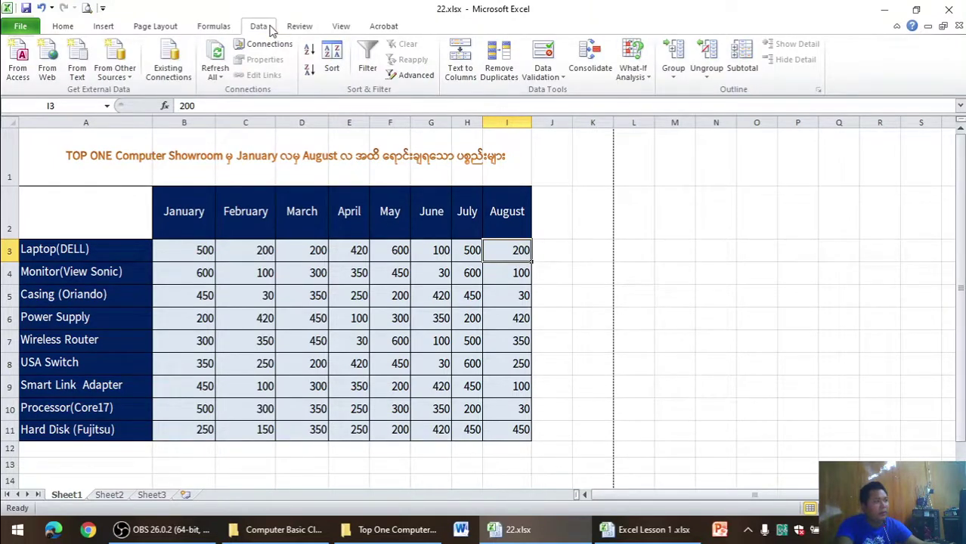
click(295, 30)
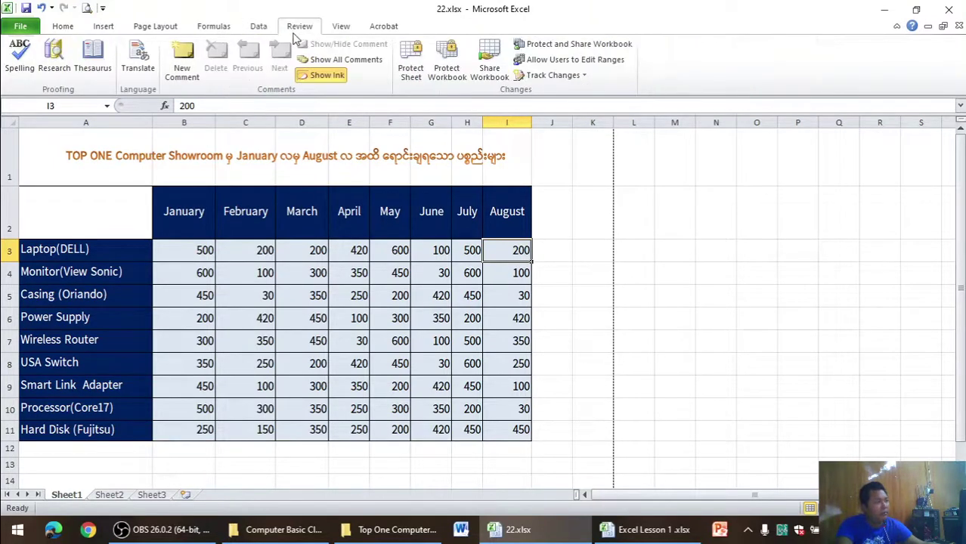
click(333, 30)
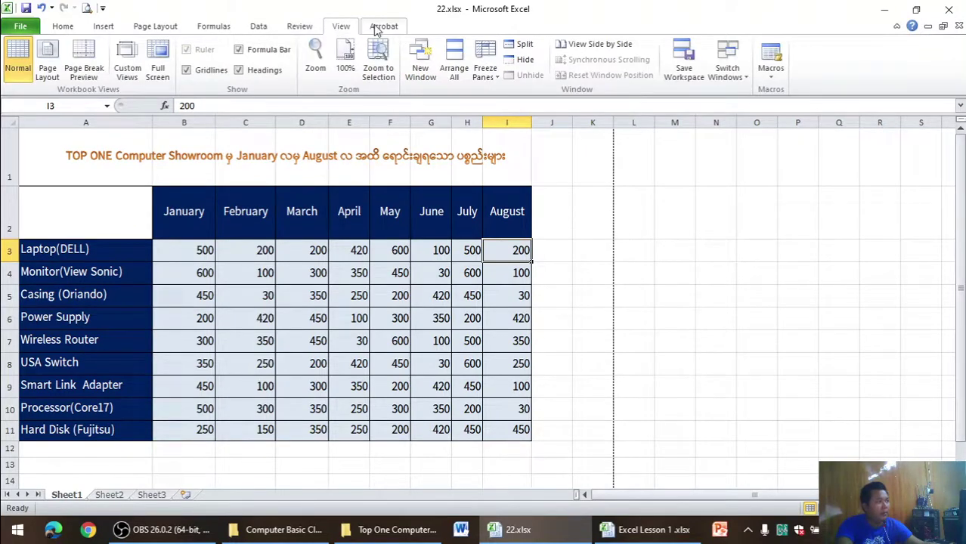
click(375, 27)
click(359, 30)
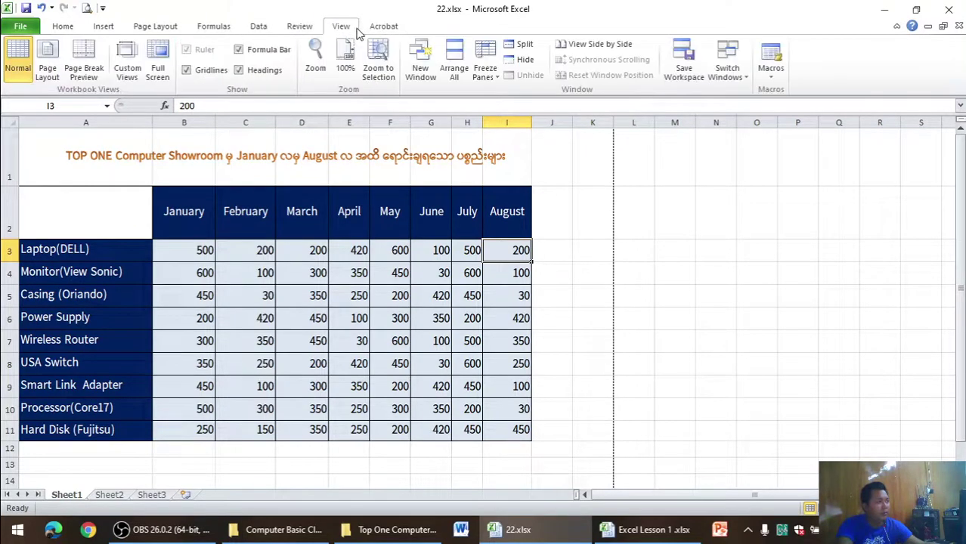
click(304, 27)
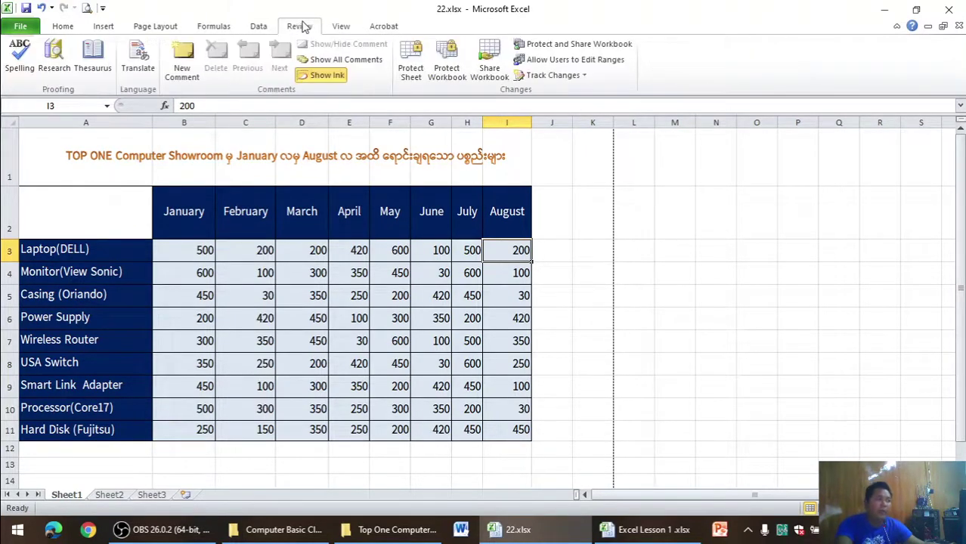
click(261, 27)
click(225, 27)
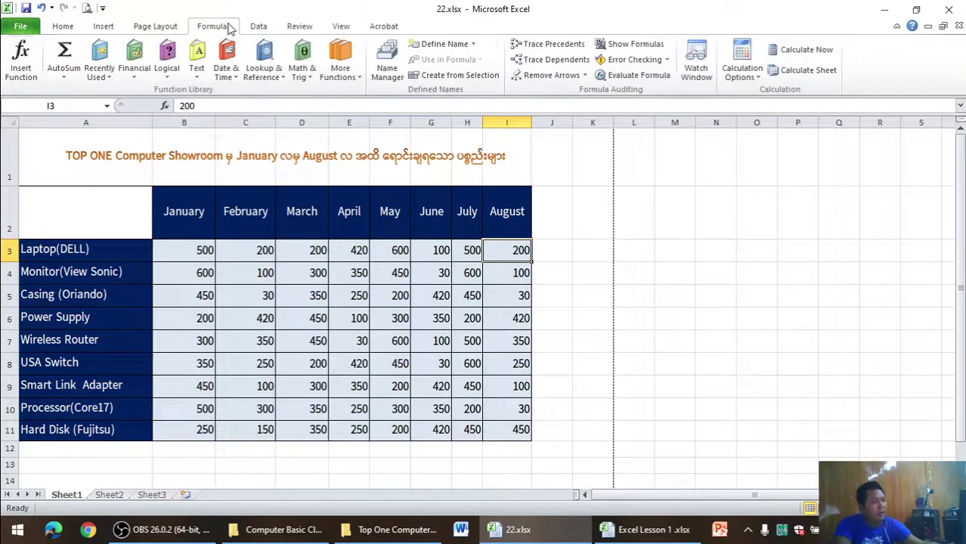